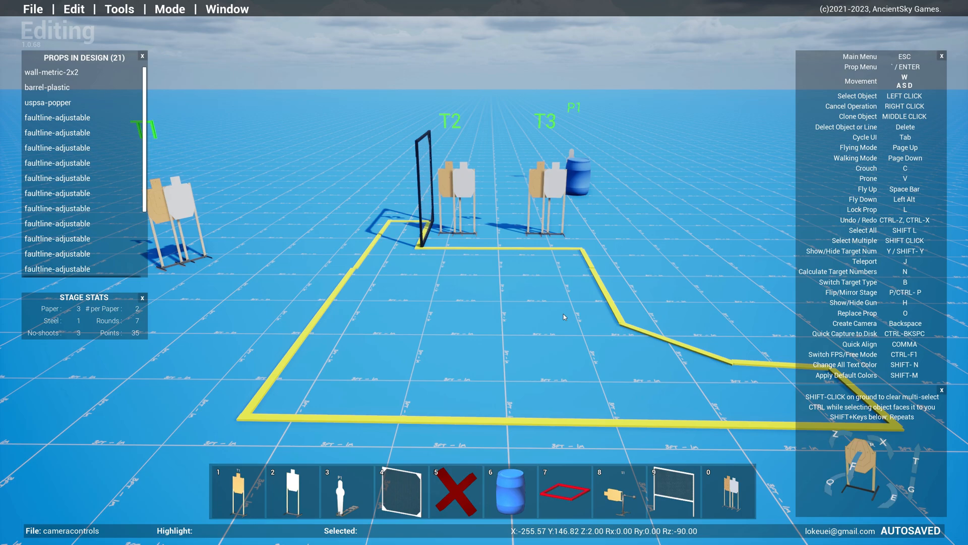
Open the stage briefing, set the stage name to "For funsies" and enter the designer's name
{"action": "left_click", "coordinate": [73, 9]}
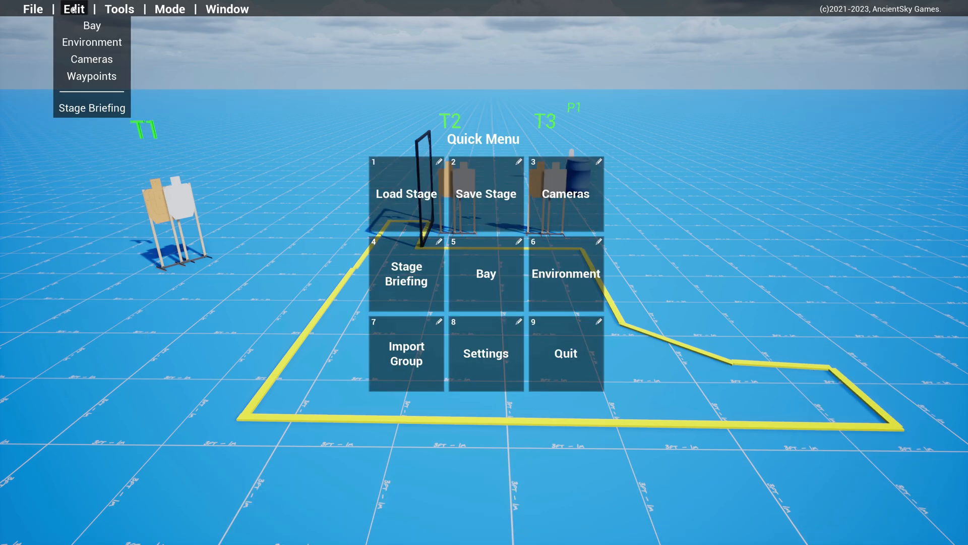
{"action": "left_click", "coordinate": [93, 109]}
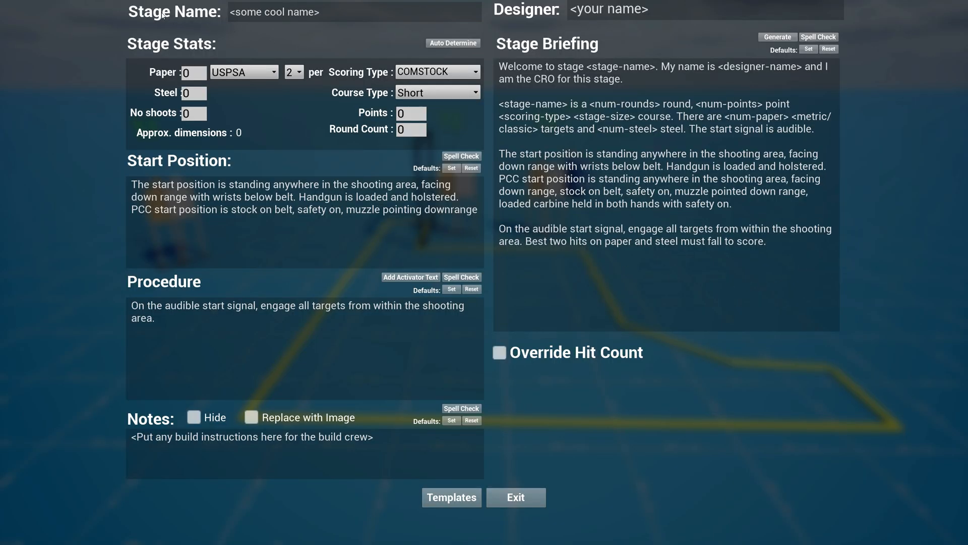
{"action": "left_click_drag", "start_coordinate": [314, 13], "coordinate": [221, 8]}
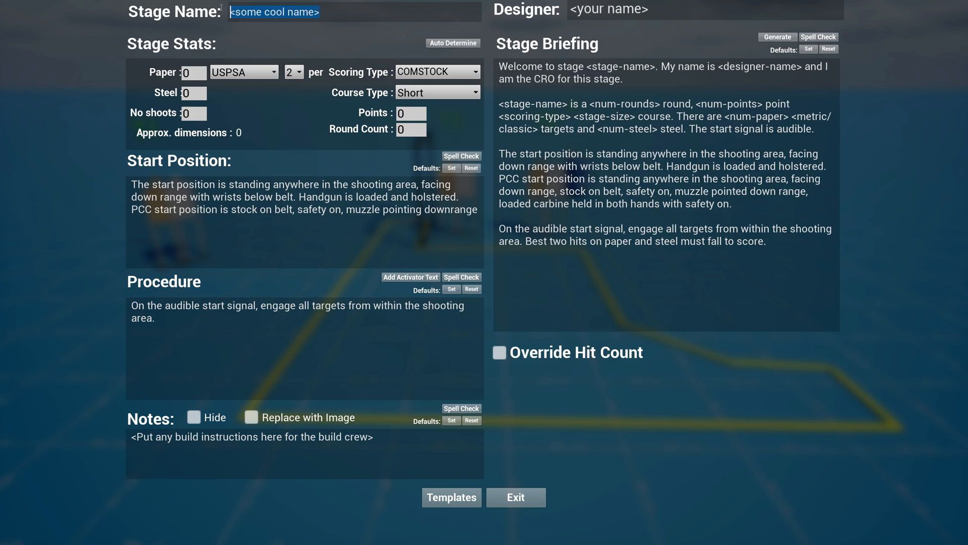
{"action": "type", "text": "For"}
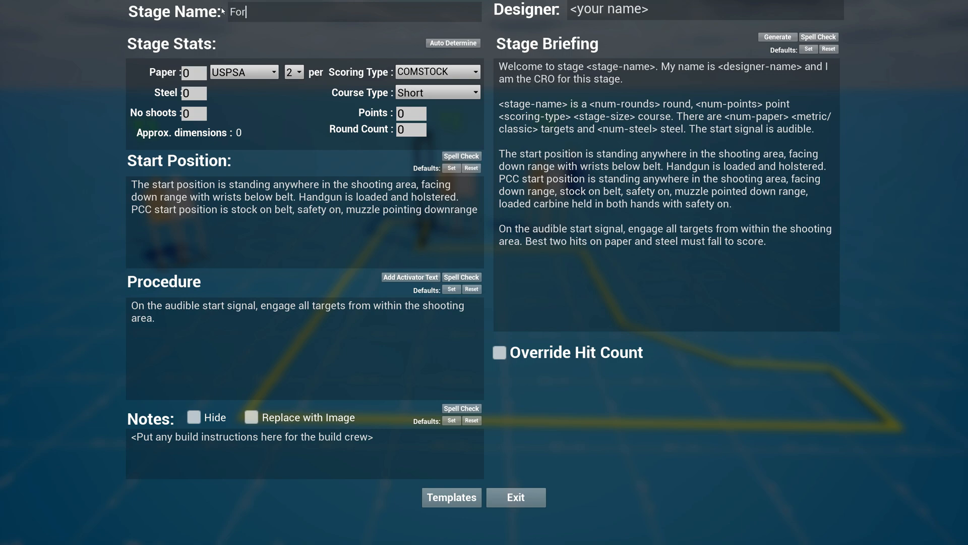
{"action": "type", "text": " funsies"}
{"action": "left_click_drag", "start_coordinate": [651, 7], "coordinate": [556, 9]}
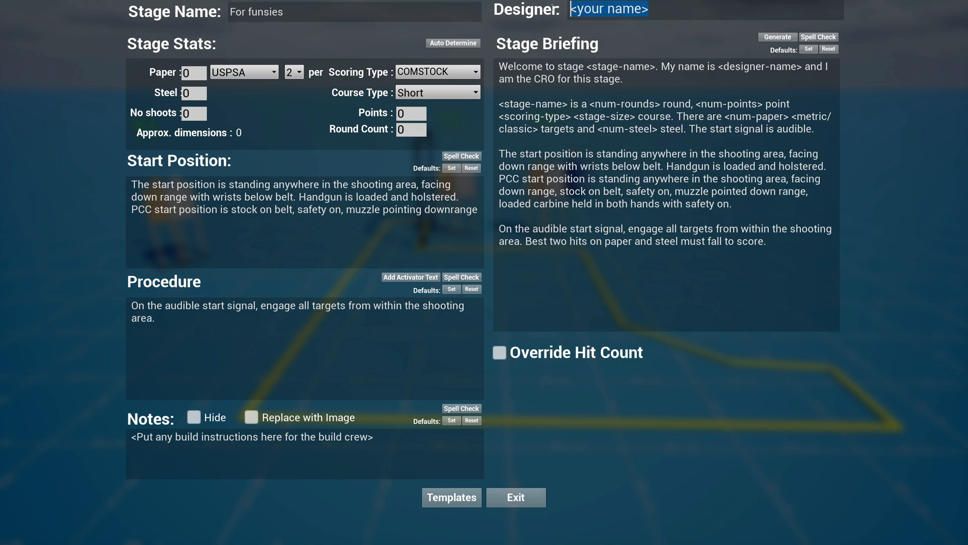
{"action": "type", "text": "Loke"}
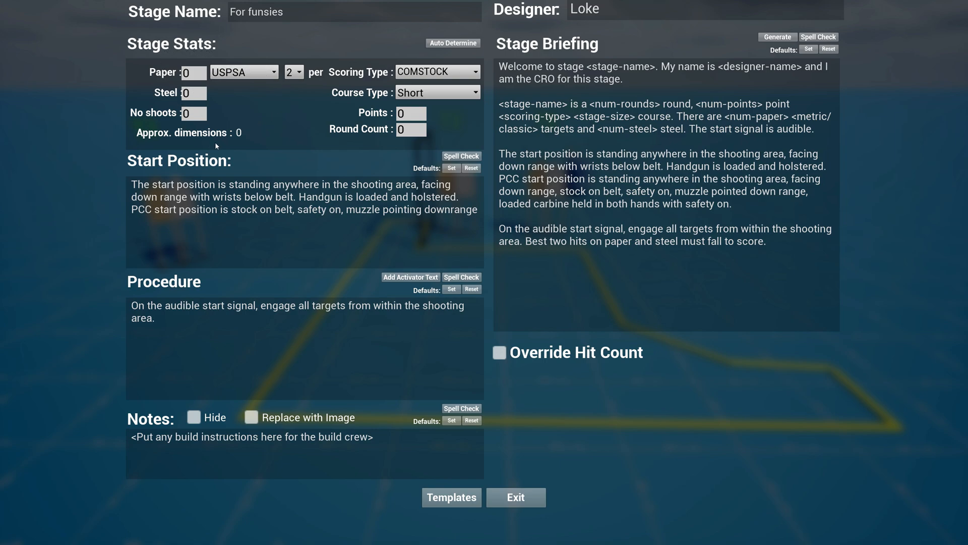
Review the available options for paper target type, hits per paper, scoring type and course type
{"action": "left_click", "coordinate": [245, 76]}
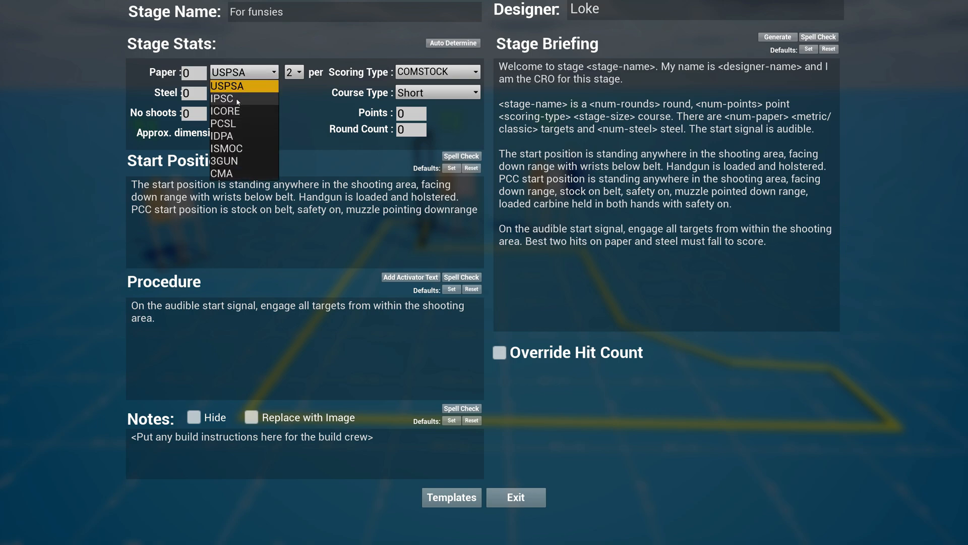
{"action": "left_click", "coordinate": [246, 83]}
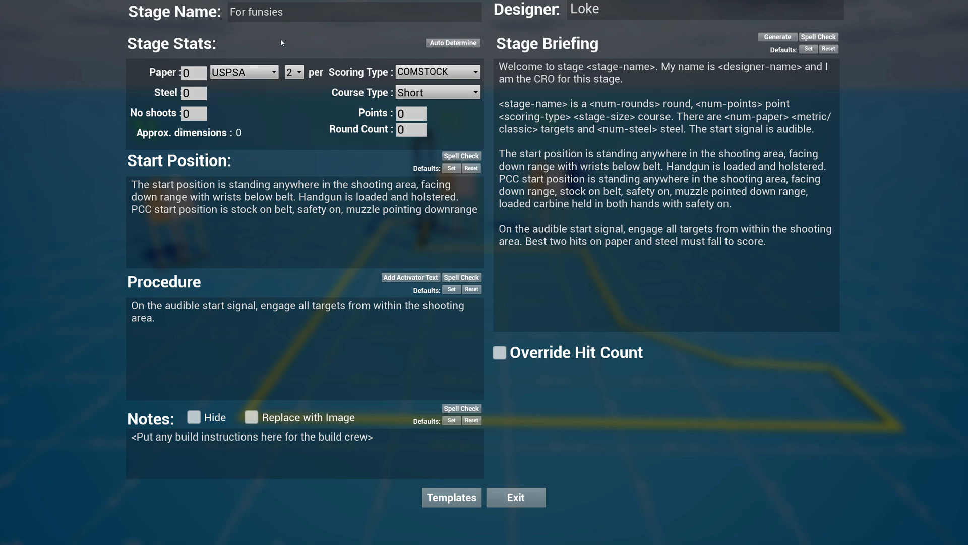
{"action": "left_click", "coordinate": [301, 75]}
{"action": "left_click", "coordinate": [311, 47]}
{"action": "left_click", "coordinate": [437, 72]}
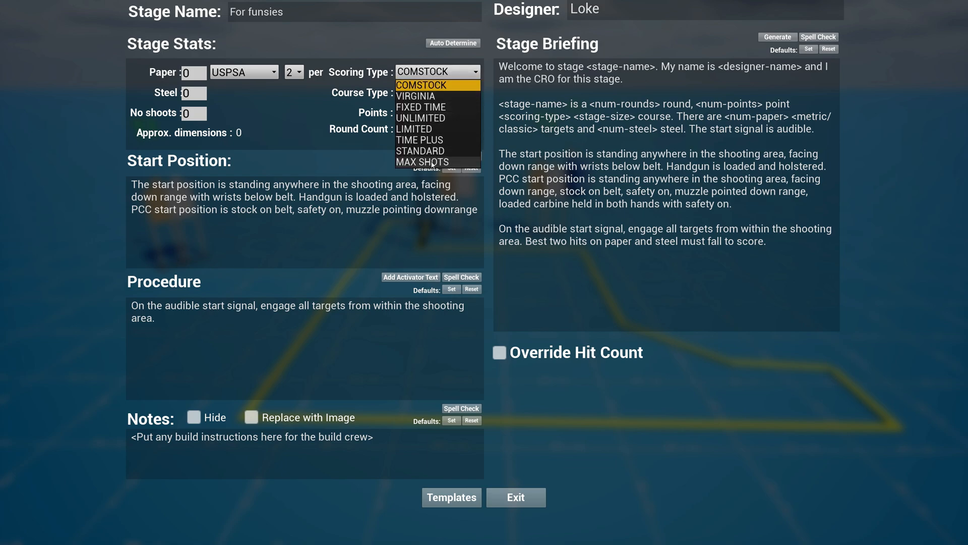
{"action": "left_click", "coordinate": [336, 130]}
{"action": "left_click", "coordinate": [437, 92]}
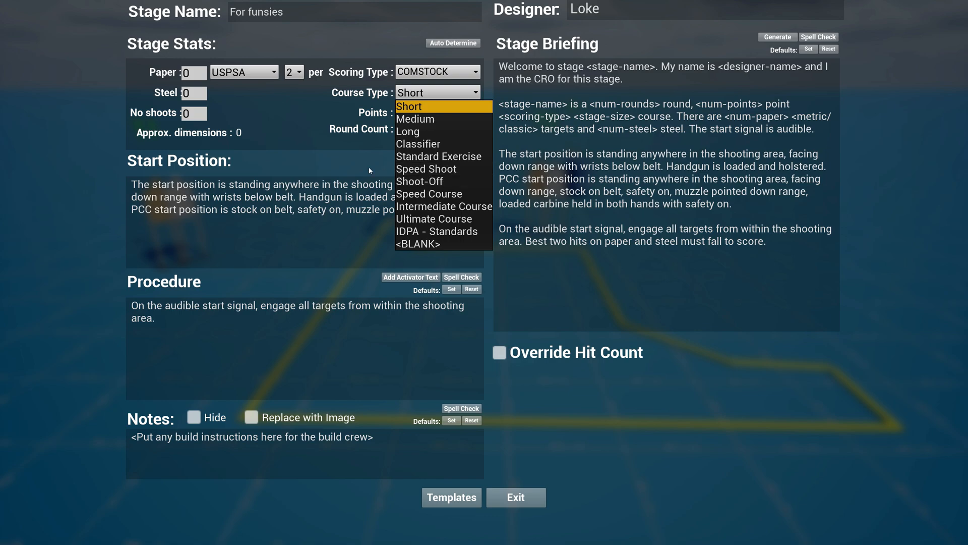
{"action": "left_click", "coordinate": [299, 113]}
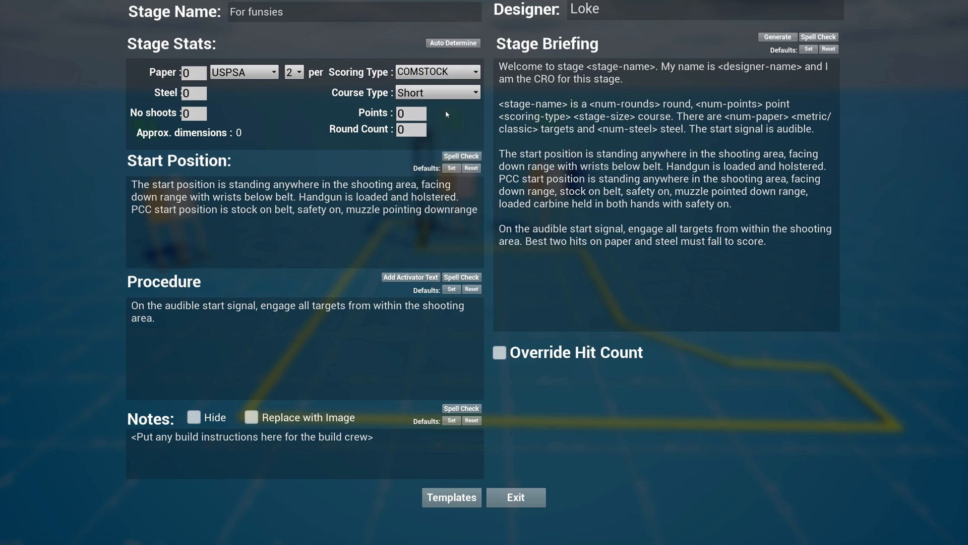
Set the hits per paper target to 3 and fill in the stage stats by automatic determination
{"action": "left_click", "coordinate": [455, 44]}
{"action": "left_click", "coordinate": [454, 44]}
{"action": "left_click", "coordinate": [300, 73]}
{"action": "left_click", "coordinate": [297, 110]}
{"action": "left_click", "coordinate": [458, 45]}
Change "facing down range" to "facing up range" in the start position text
{"action": "left_click_drag", "start_coordinate": [479, 211], "coordinate": [419, 184]}
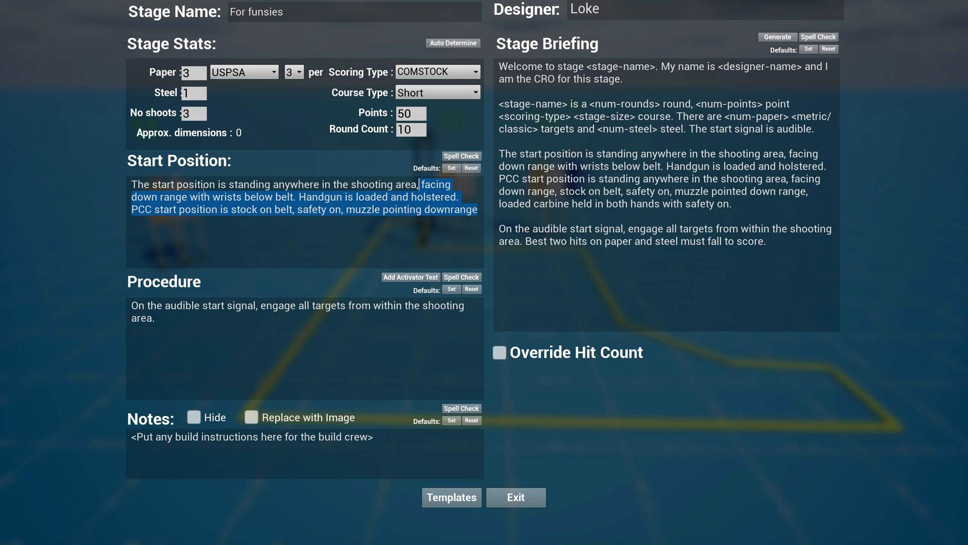
{"action": "left_click", "coordinate": [153, 197]}
{"action": "key", "text": "BackSpace"}
{"action": "key", "text": "BackSpace"}
{"action": "key", "text": "BackSpace"}
{"action": "key", "text": "BackSpace"}
{"action": "type", "text": "up"}
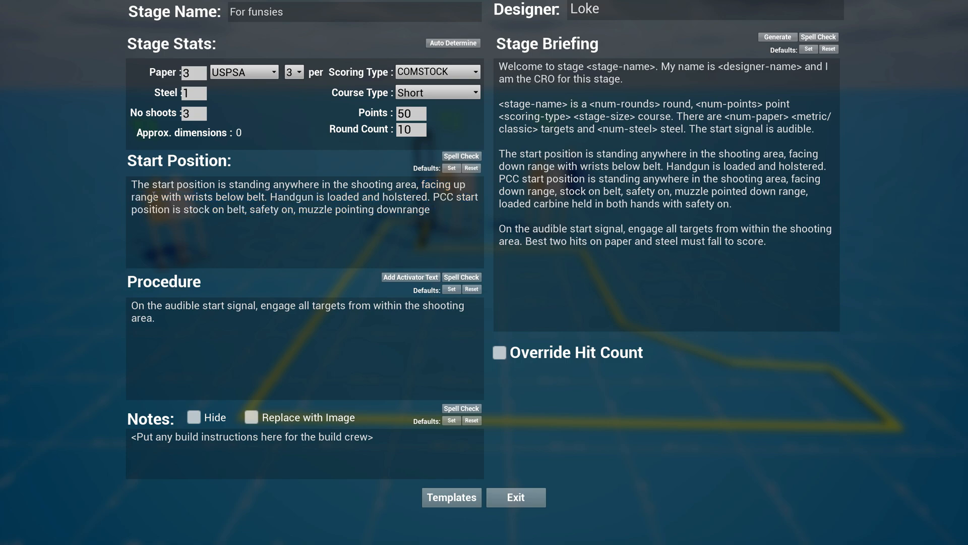
Save the edited start position text as the default and reset that default to the original wording
{"action": "left_click", "coordinate": [452, 168]}
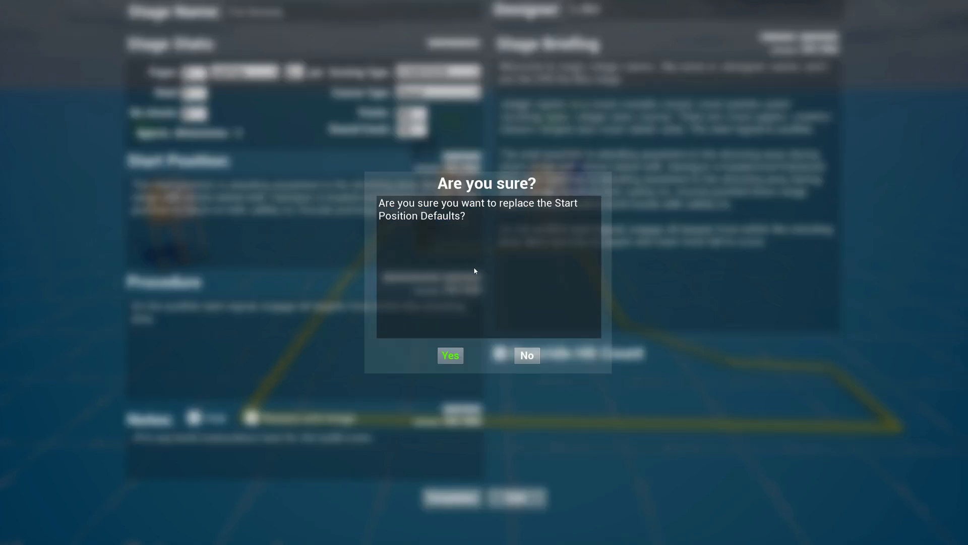
{"action": "left_click", "coordinate": [450, 355]}
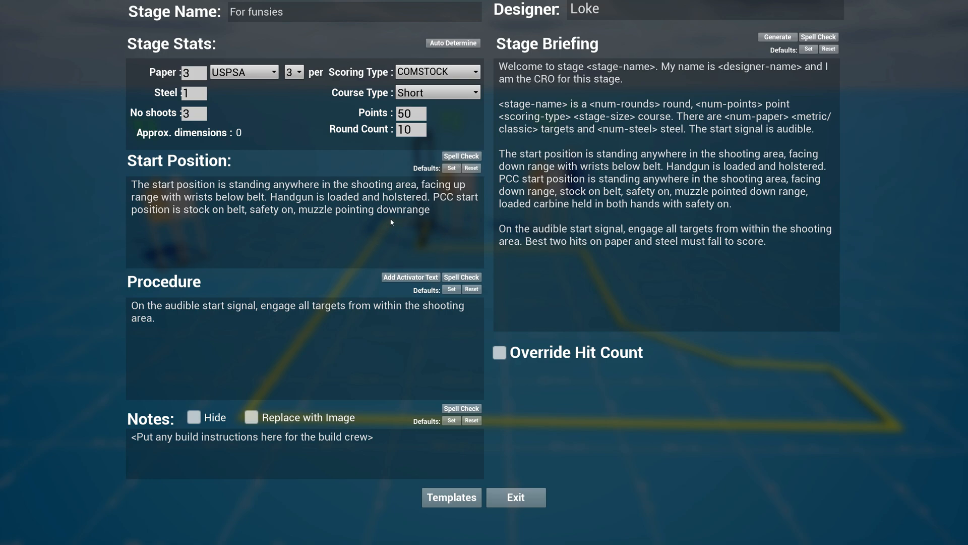
{"action": "left_click", "coordinate": [471, 168]}
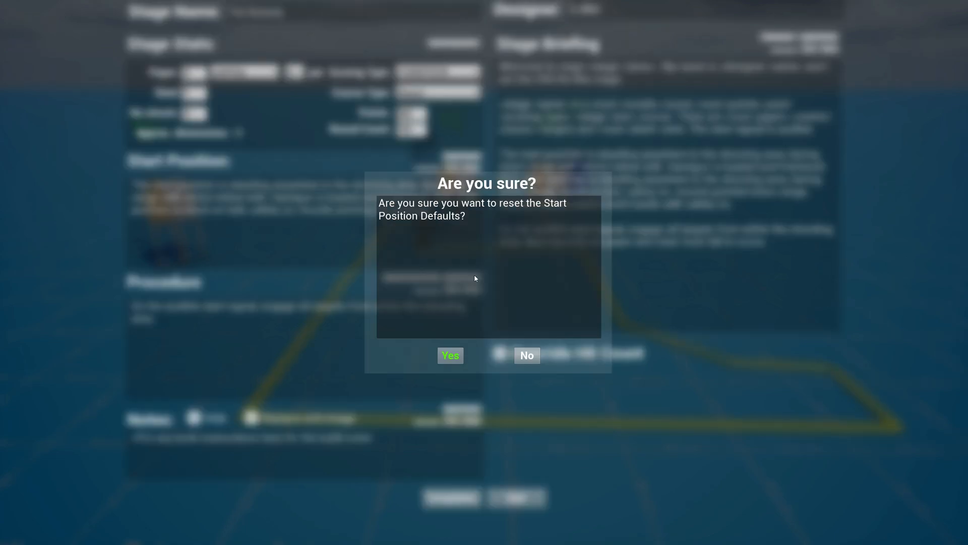
{"action": "left_click", "coordinate": [451, 356]}
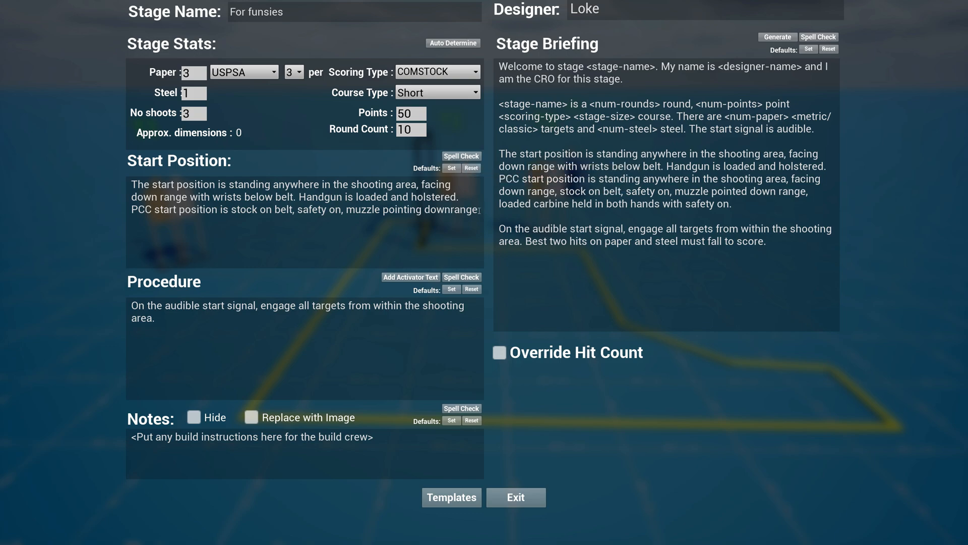
Misspell the first "position" as "psition" in the start position text and have the spell check correct it
{"action": "double_click", "coordinate": [201, 184]}
{"action": "key", "text": "BackSpace"}
{"action": "type", "text": "psition"}
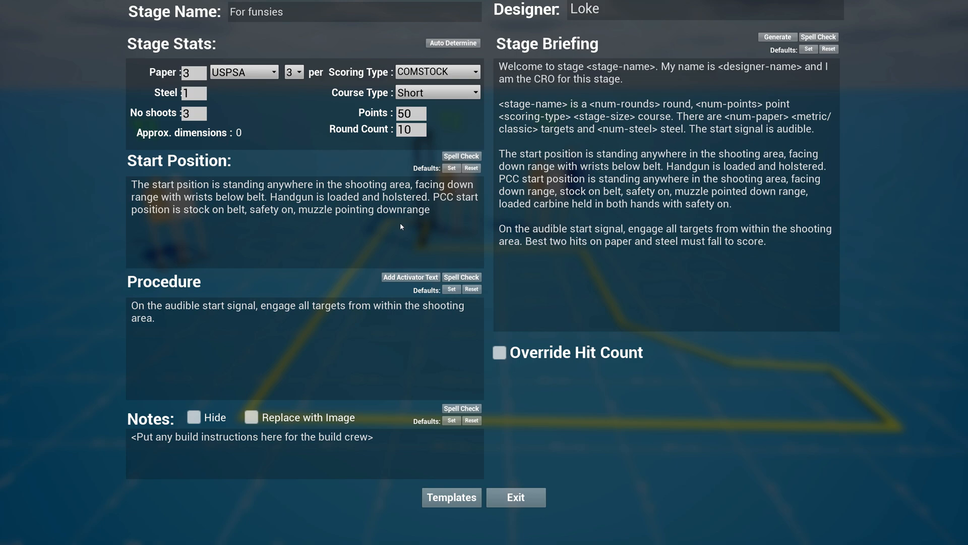
{"action": "left_click", "coordinate": [463, 157]}
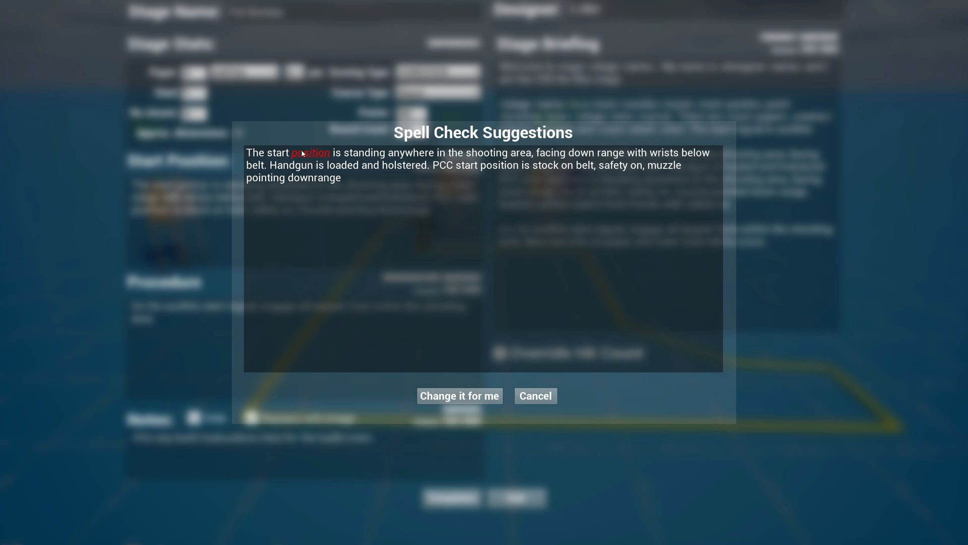
{"action": "left_click", "coordinate": [470, 398]}
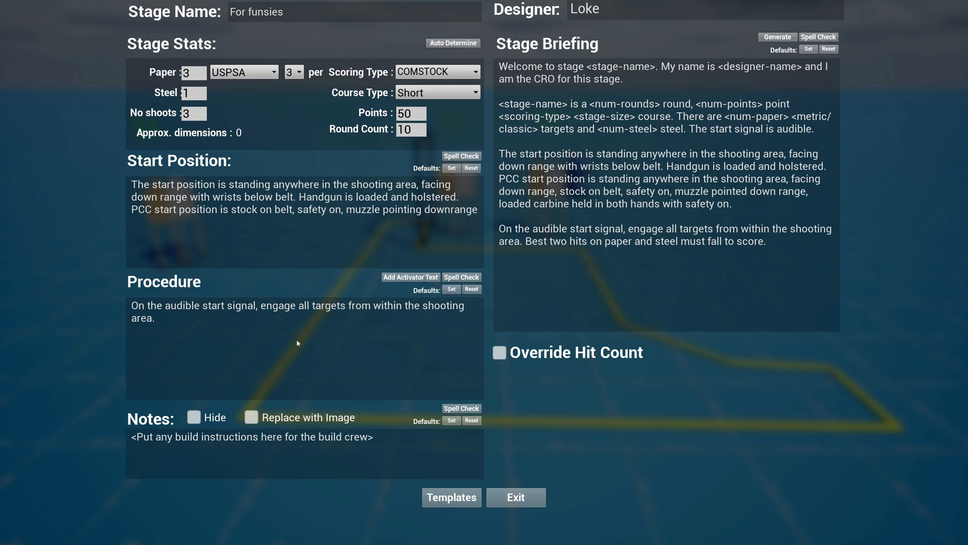
Leave the stage briefing and place a uspsa-swinger target downrange, beyond the fault line corner beside the mesh wall
{"action": "left_click", "coordinate": [516, 497]}
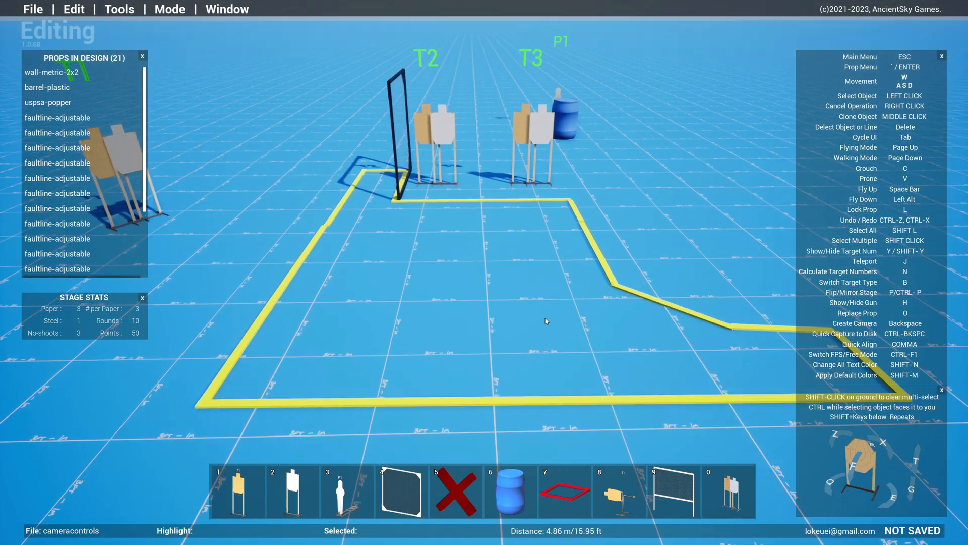
{"action": "key", "text": "w"}
{"action": "key", "text": "d"}
{"action": "key", "text": "a"}
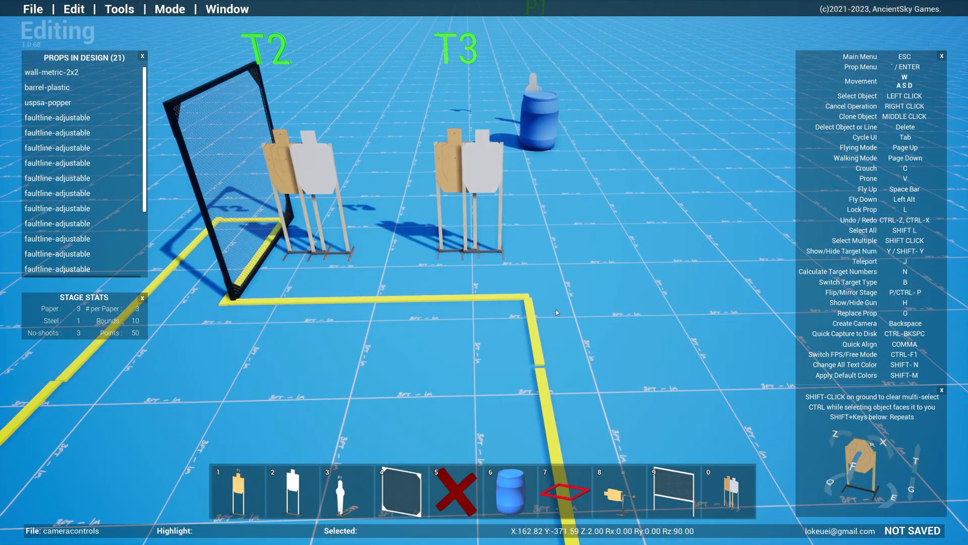
{"action": "key", "text": "s"}
{"action": "key", "text": "w"}
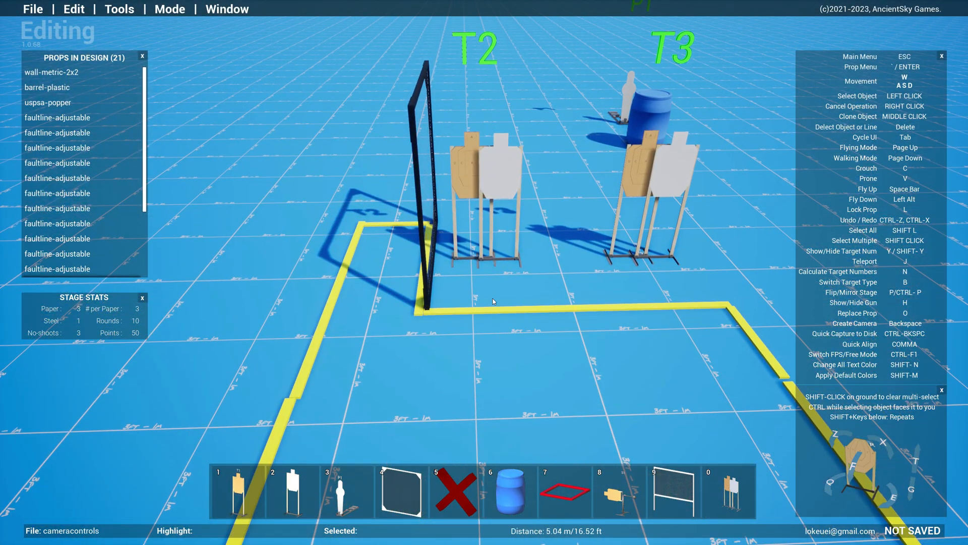
{"action": "left_click", "coordinate": [613, 488]}
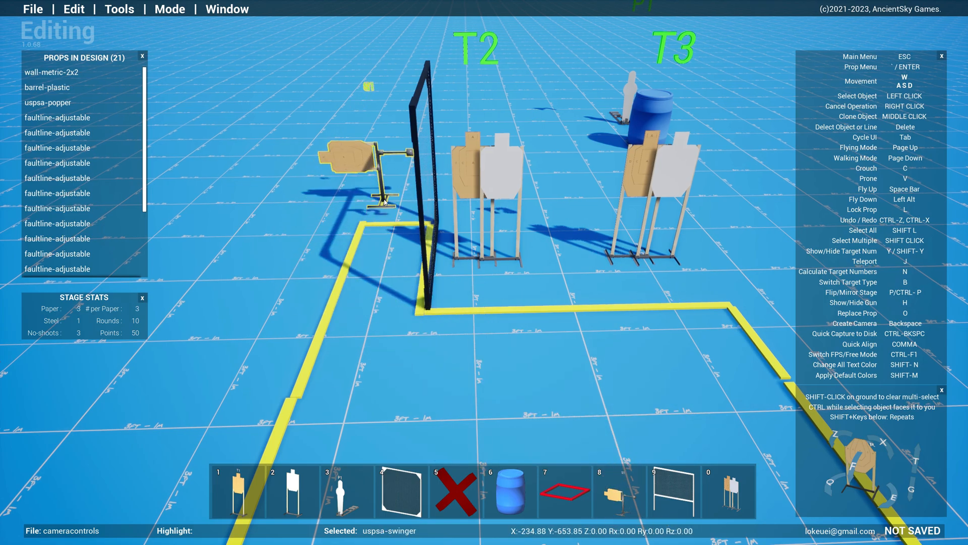
{"action": "left_click", "coordinate": [379, 137]}
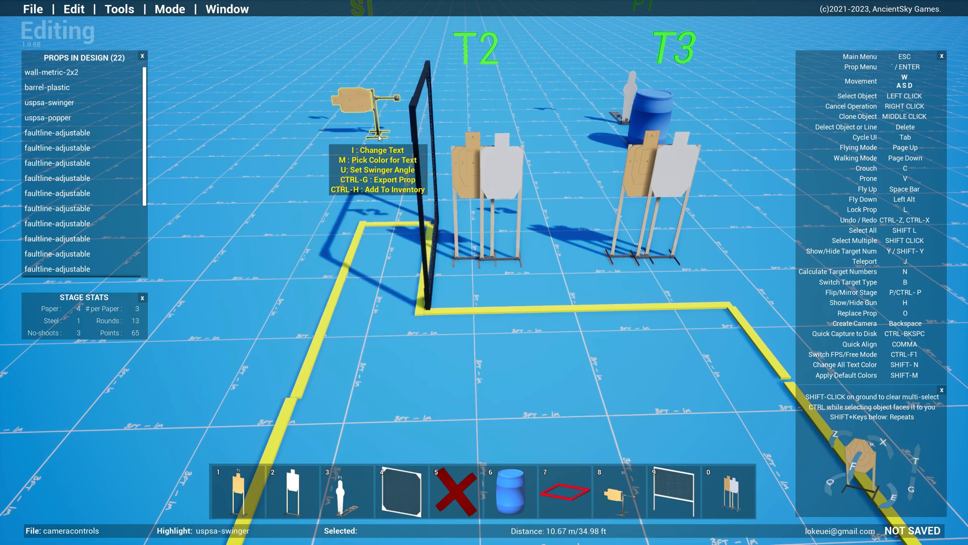
Clone the plastic barrel standing by popper P1 and place the copy in front of swinger S1
{"action": "middle_click", "coordinate": [653, 116]}
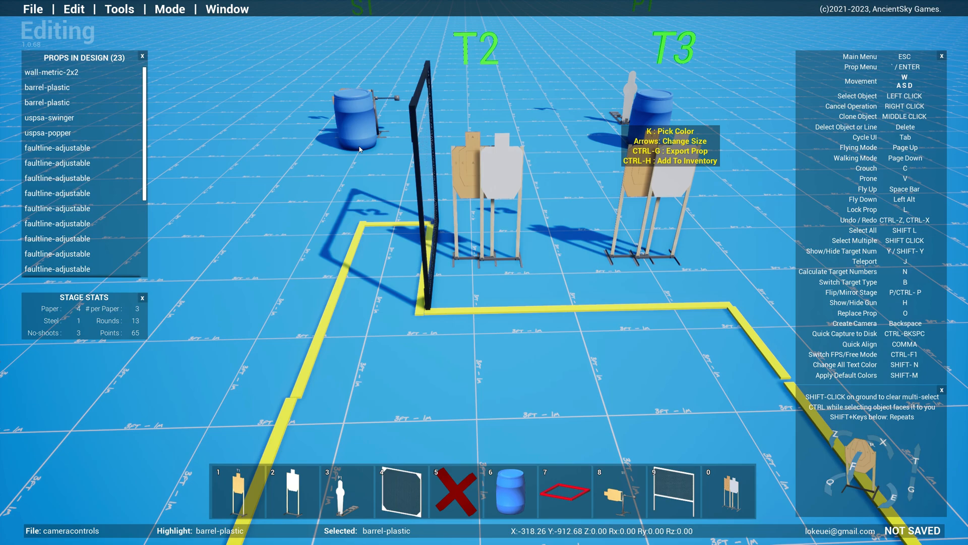
{"action": "left_click", "coordinate": [360, 149]}
{"action": "key", "text": "w"}
{"action": "key", "text": "d"}
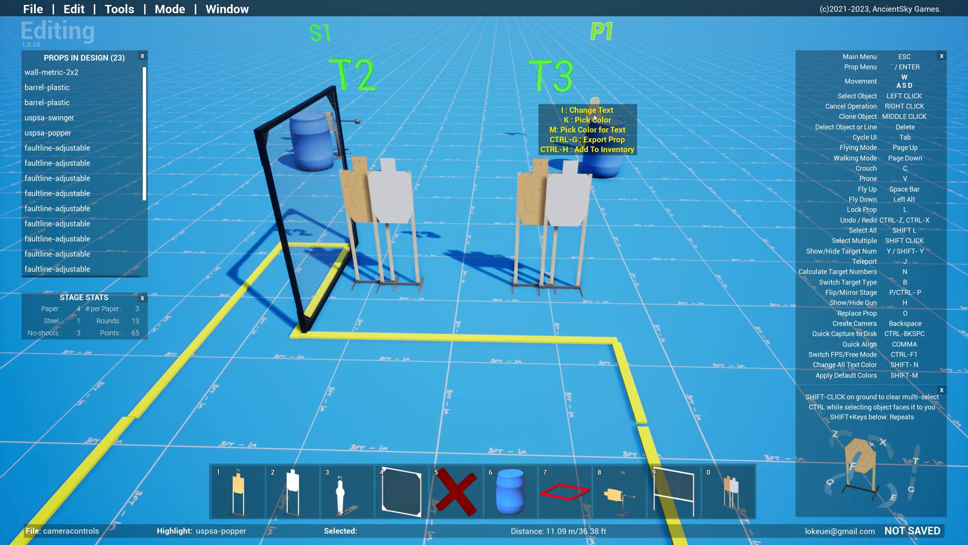
{"action": "key", "text": "s"}
{"action": "key", "text": "w"}
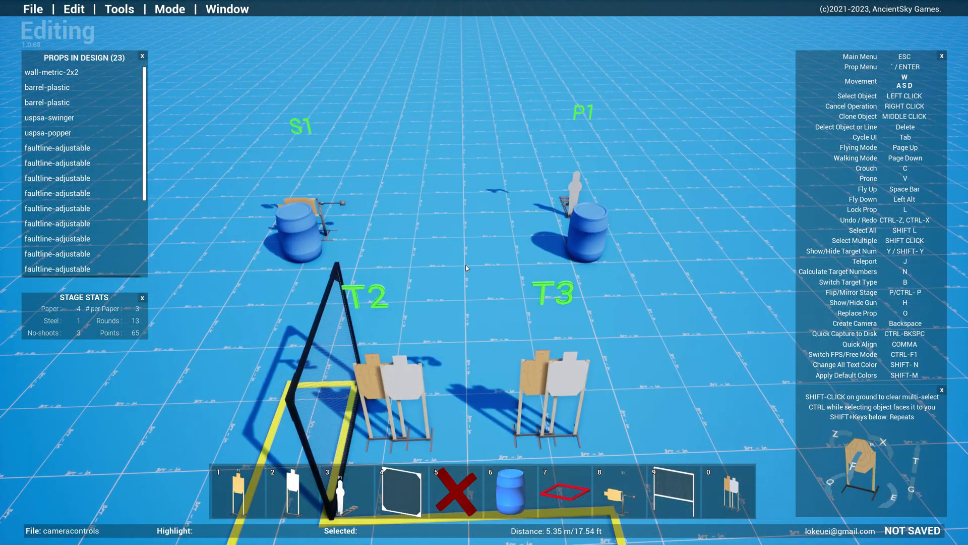
Switch to Activation mode, connect popper P1 as the activator of swinger S1, and return to Editing mode
{"action": "key", "text": "F2"}
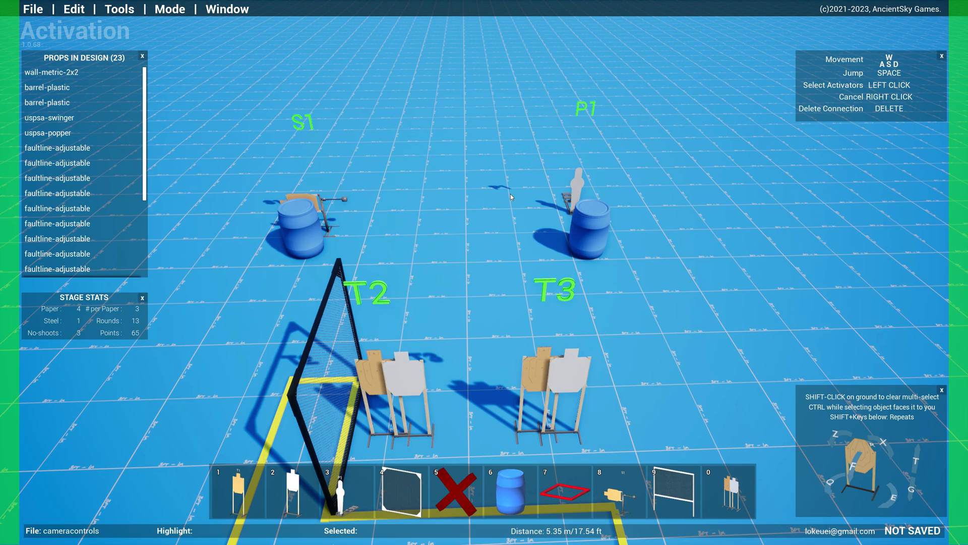
{"action": "left_click", "coordinate": [578, 187]}
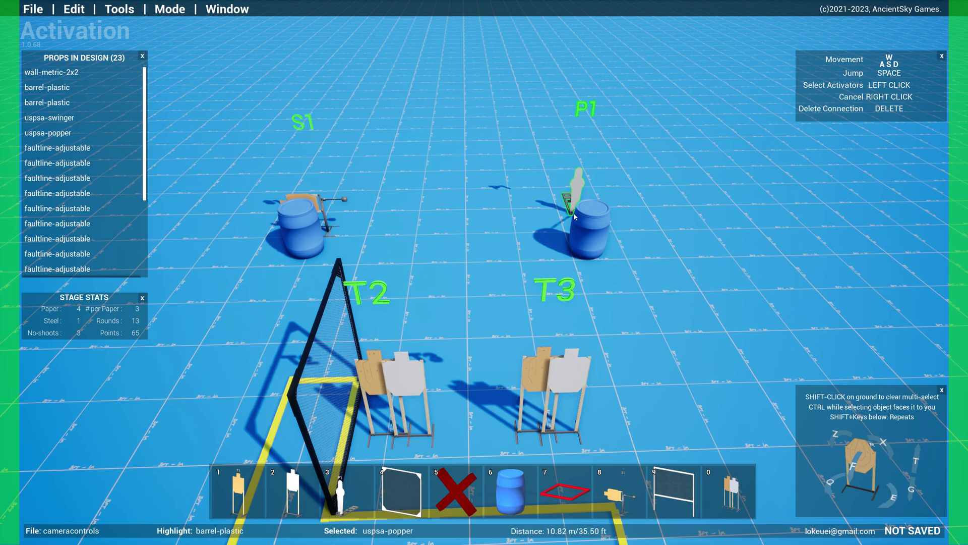
{"action": "right_click", "coordinate": [549, 216]}
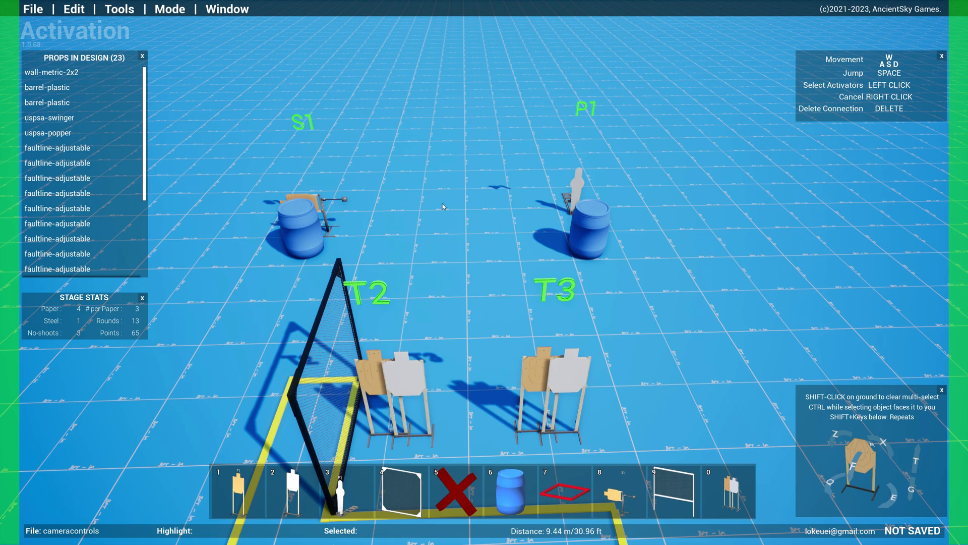
{"action": "left_click", "coordinate": [577, 187]}
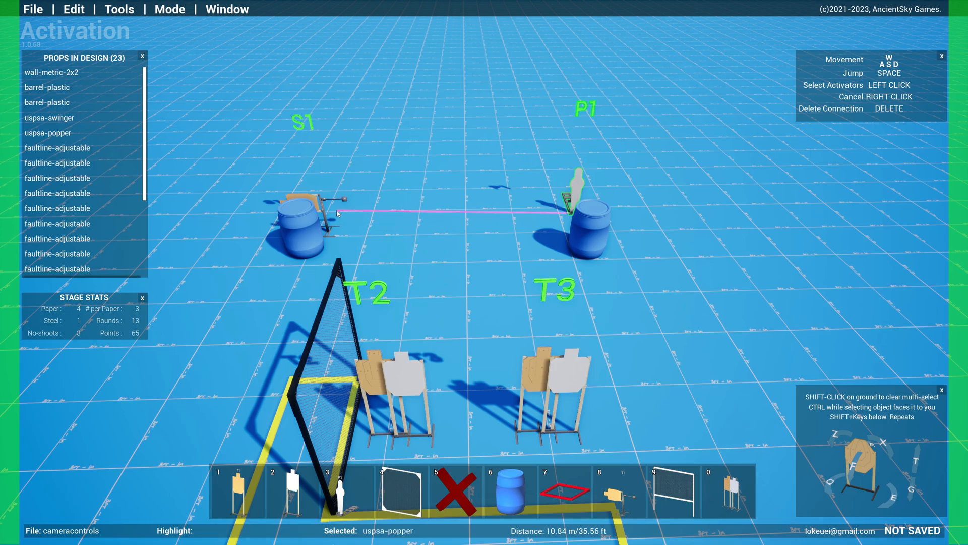
{"action": "left_click", "coordinate": [316, 202]}
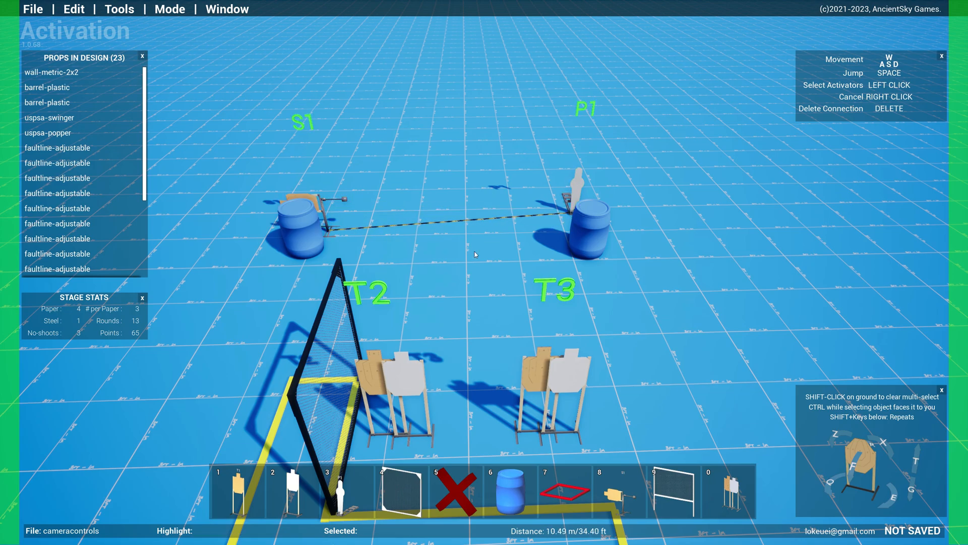
{"action": "right_click", "coordinate": [494, 238]}
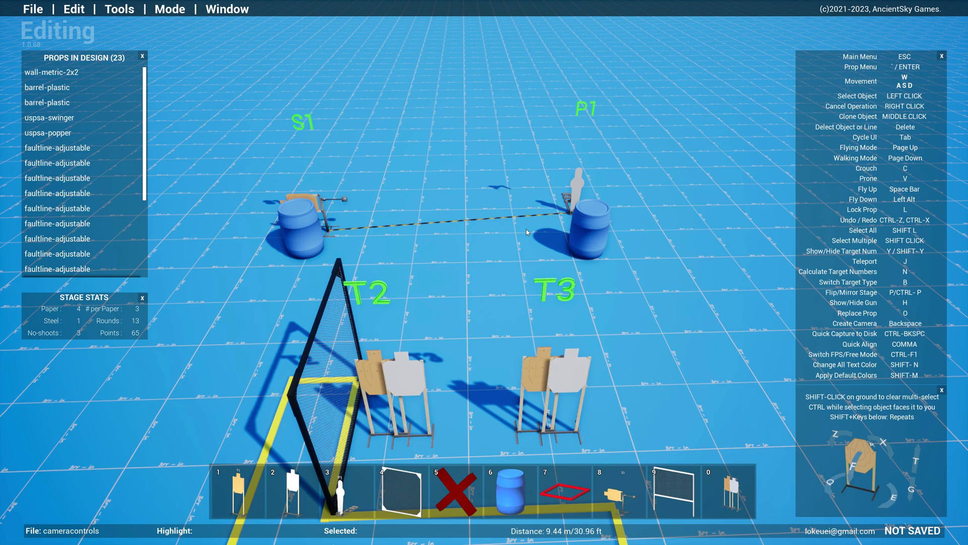
{"action": "left_click_drag", "start_coordinate": [622, 319], "coordinate": [648, 271]}
{"action": "key", "text": "s"}
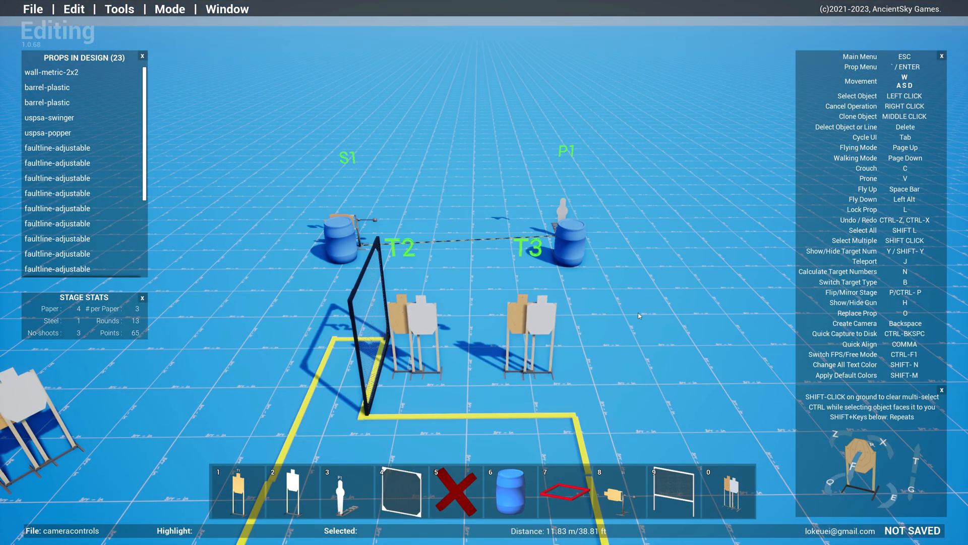
Reopen the stage briefing and add the activator text for P1 and S1 to the end of the procedure
{"action": "left_click", "coordinate": [75, 16]}
{"action": "left_click", "coordinate": [91, 106]}
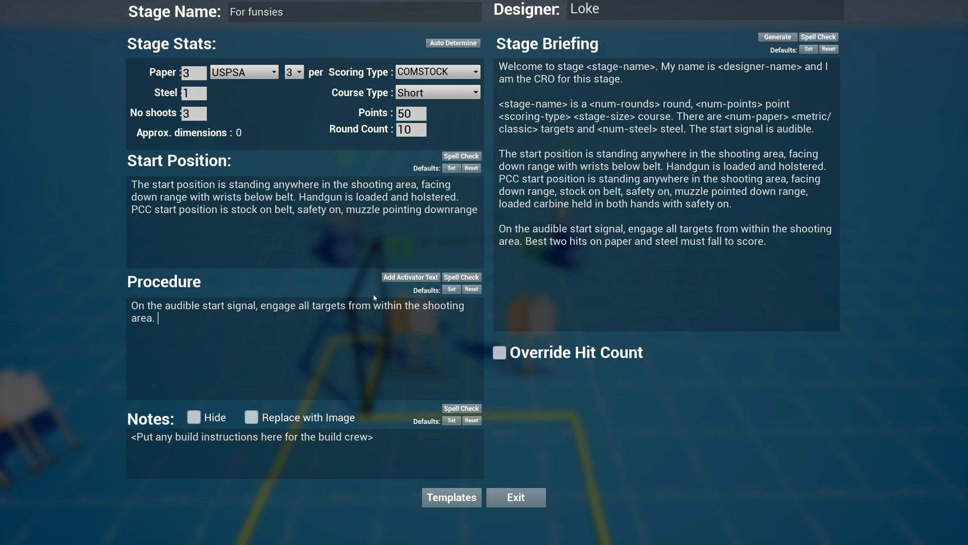
{"action": "left_click", "coordinate": [398, 278]}
{"action": "left_click", "coordinate": [156, 319]}
Try the Hide and Replace with Image options for the notes, leaving both turned off
{"action": "left_click_drag", "start_coordinate": [369, 438], "coordinate": [132, 439]}
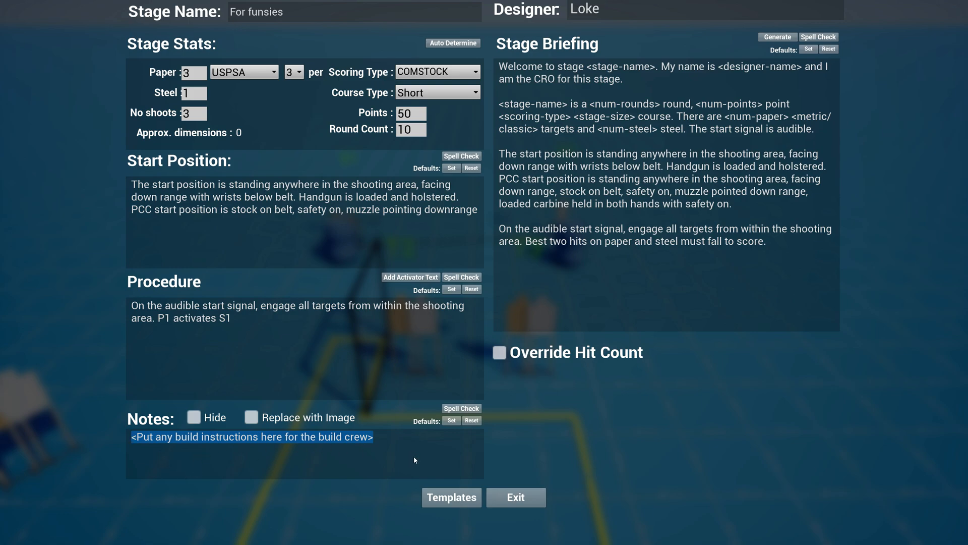
{"action": "left_click", "coordinate": [195, 419]}
{"action": "left_click", "coordinate": [195, 418]}
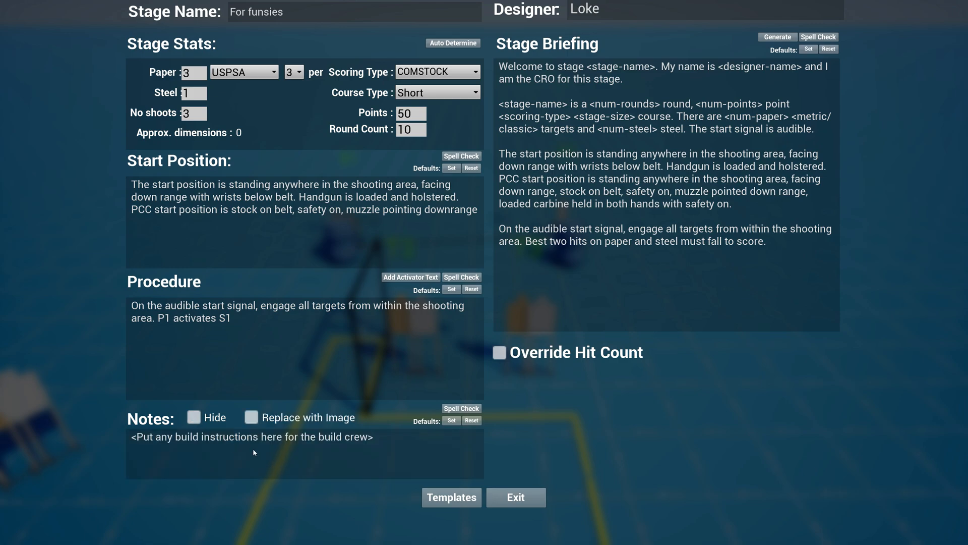
{"action": "left_click", "coordinate": [251, 420]}
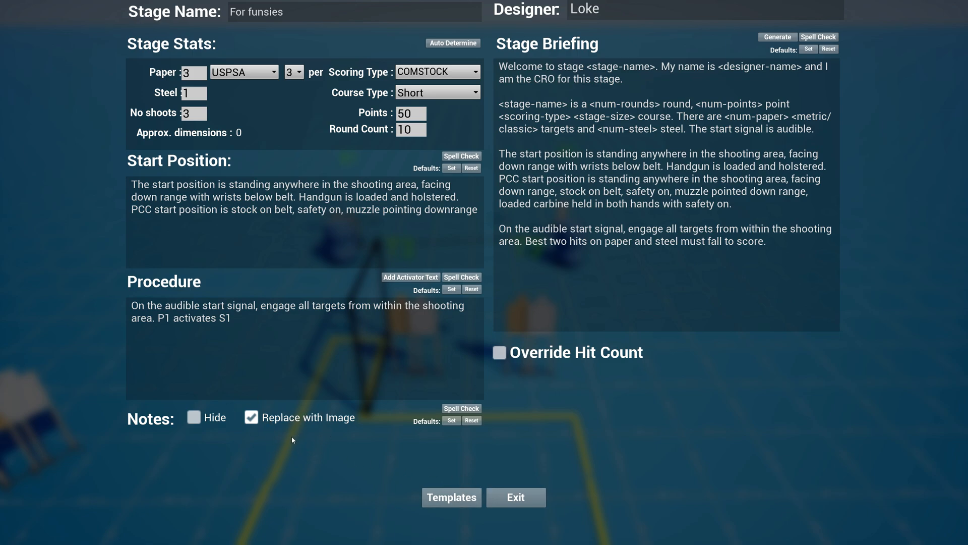
{"action": "left_click", "coordinate": [251, 420]}
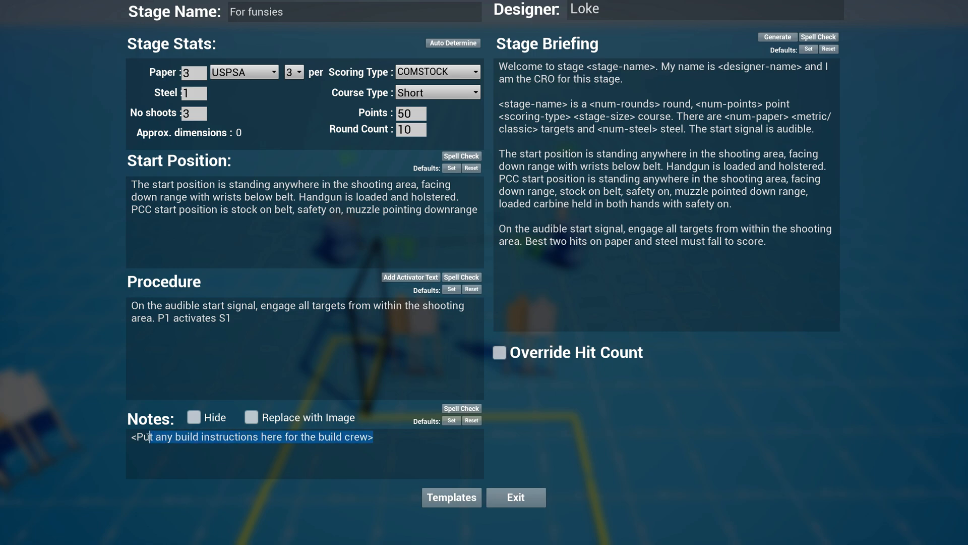
Replace the notes with "Steel must be 23ft away from shooting area. Target height should be 5ft to the top of the head." and generate the briefing
{"action": "left_click_drag", "start_coordinate": [388, 436], "coordinate": [127, 437]}
{"action": "type", "text": "Steel must be 23"}
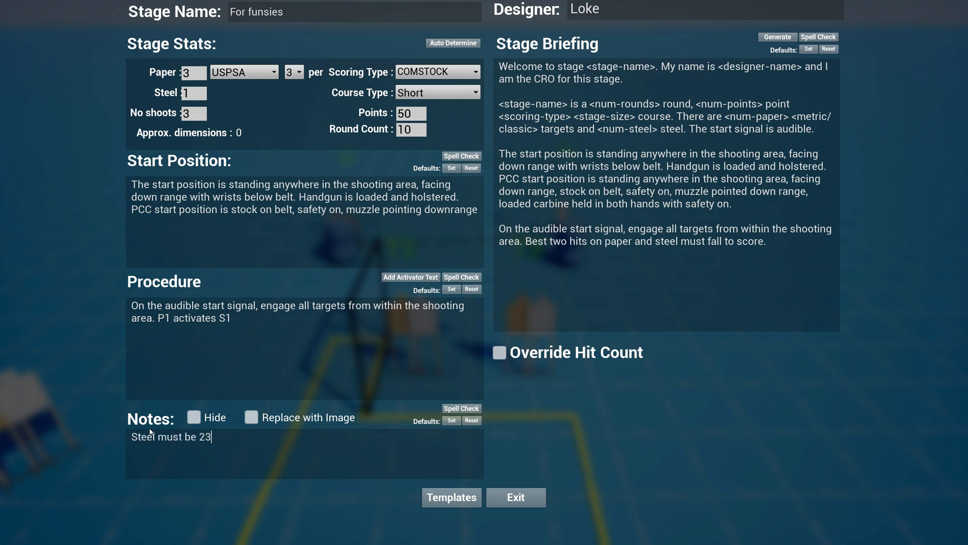
{"action": "type", "text": "ft away from shooting area"}
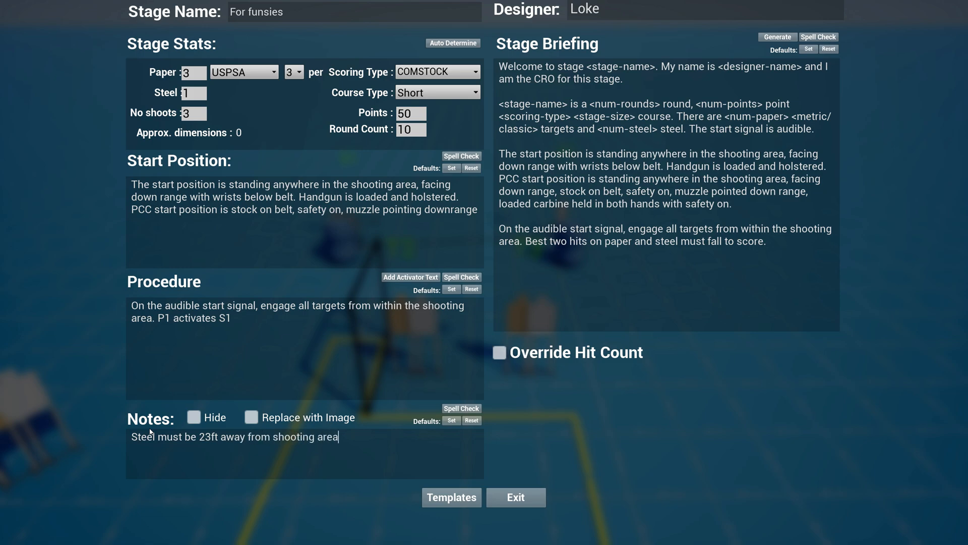
{"action": "type", "text": ". Target height should be 54"}
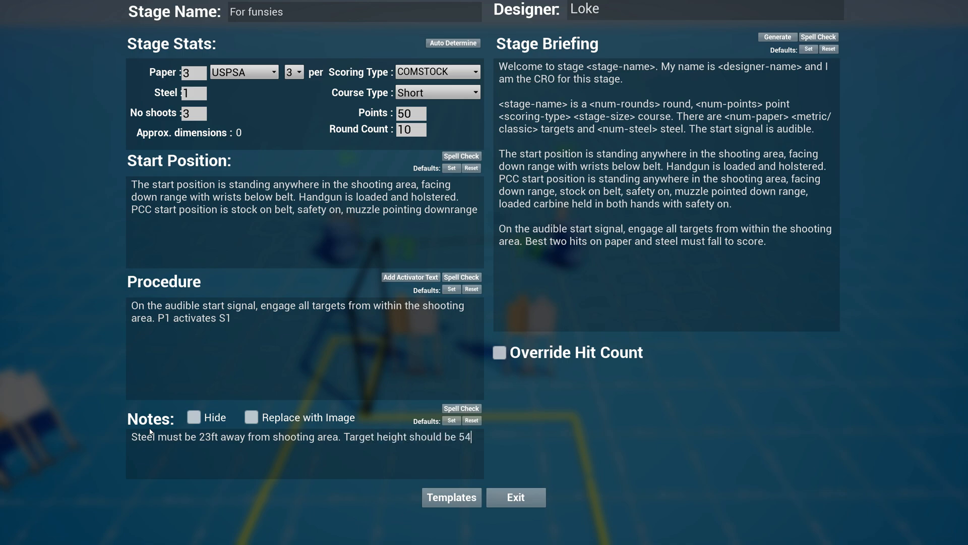
{"action": "key", "text": "BackSpace"}
{"action": "type", "text": "ft to the top of the head."}
{"action": "left_click", "coordinate": [777, 37]}
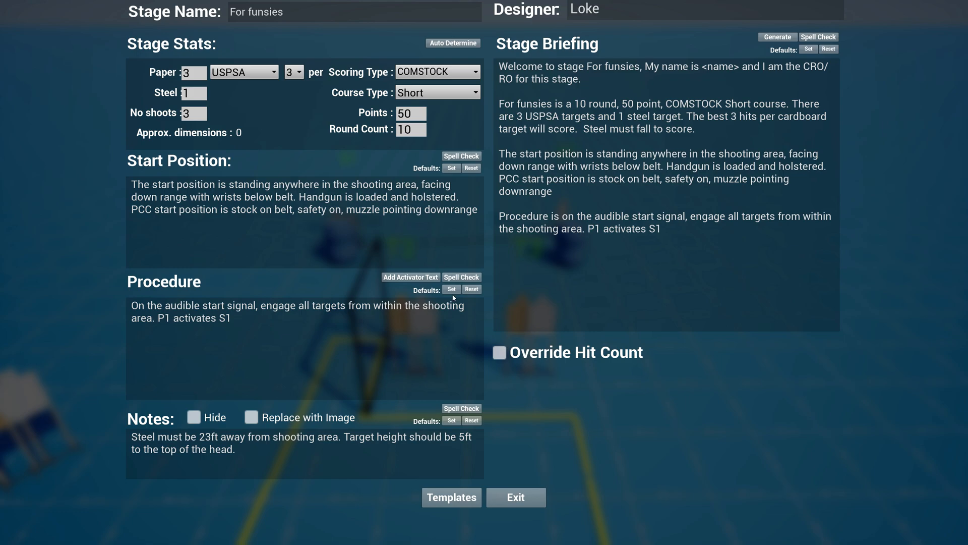
Turn on Override Hit Count and check its scoring line in the template preview
{"action": "left_click", "coordinate": [499, 353]}
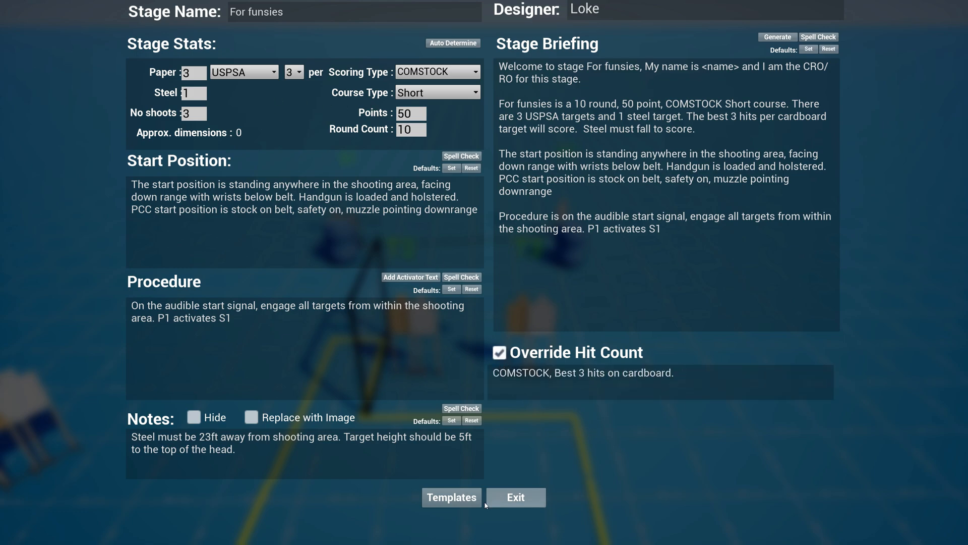
{"action": "left_click", "coordinate": [450, 499]}
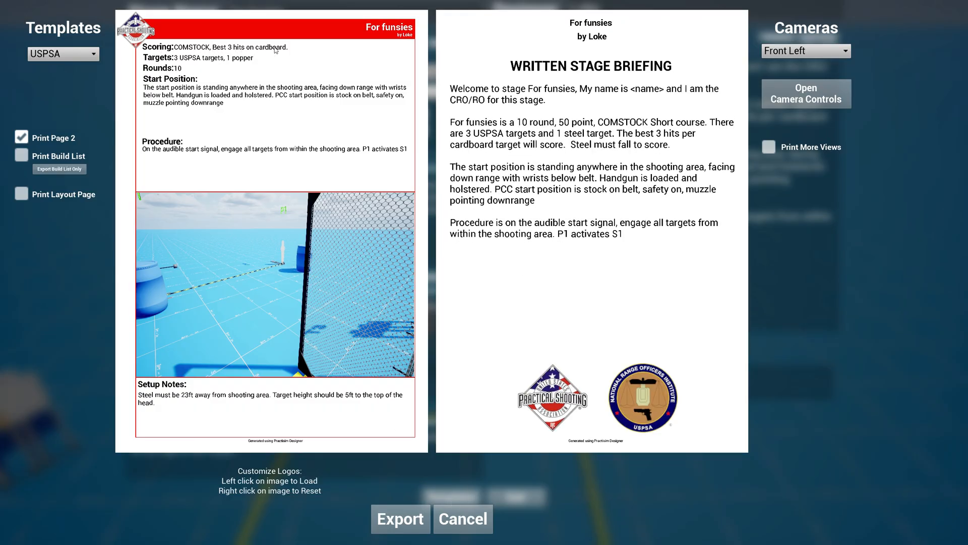
{"action": "left_click", "coordinate": [476, 530]}
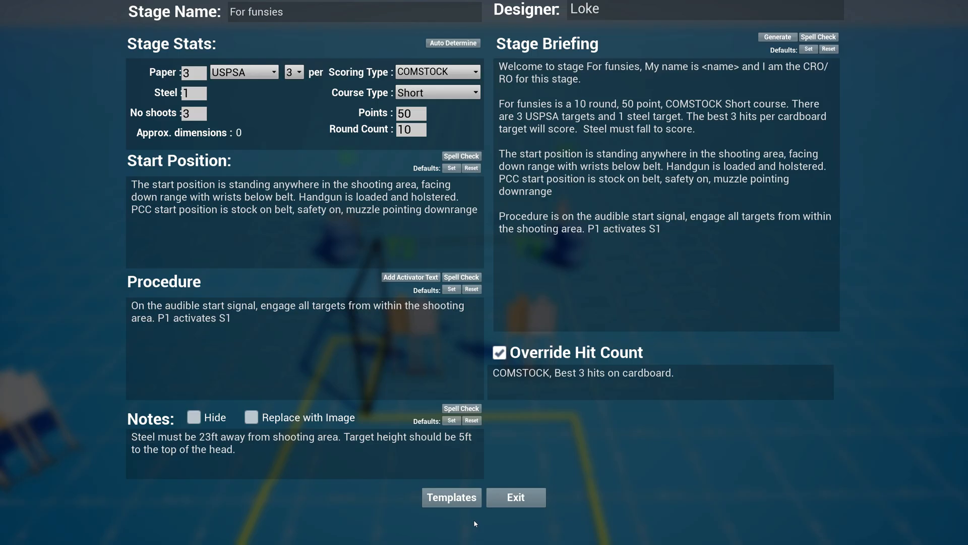
Try "COMSTOCK, Best 3 hits on paper." as the hit count override, check the template preview, and turn the override off
{"action": "double_click", "coordinate": [641, 375]}
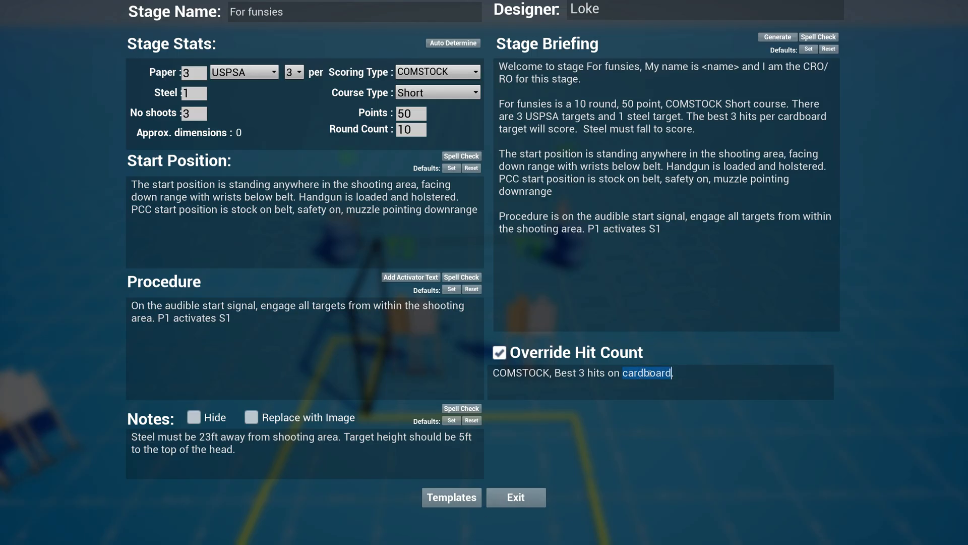
{"action": "type", "text": "paper"}
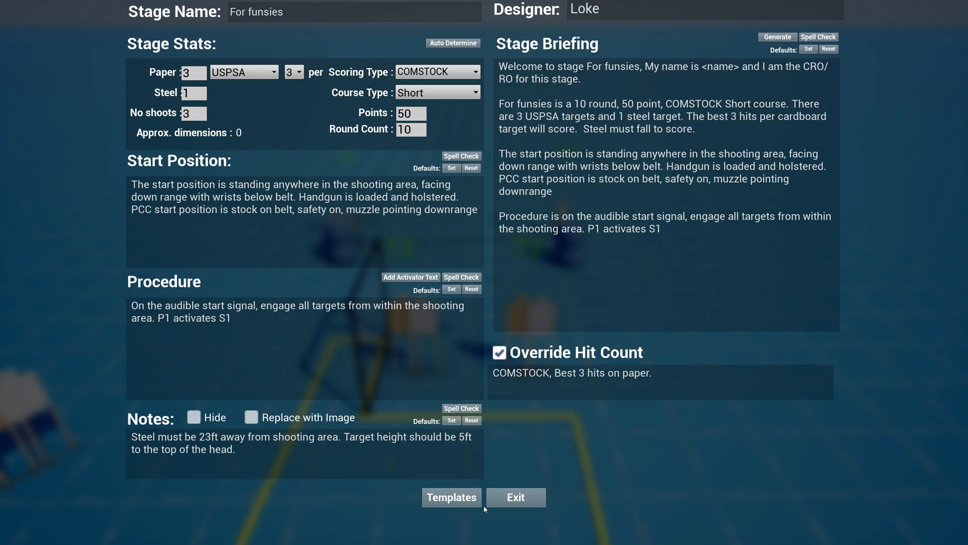
{"action": "left_click", "coordinate": [479, 503]}
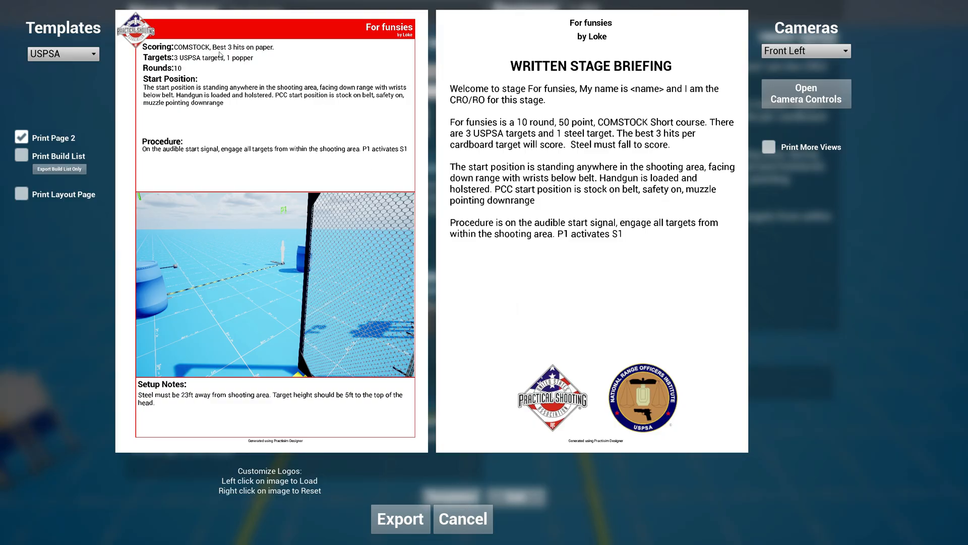
{"action": "left_click", "coordinate": [463, 522]}
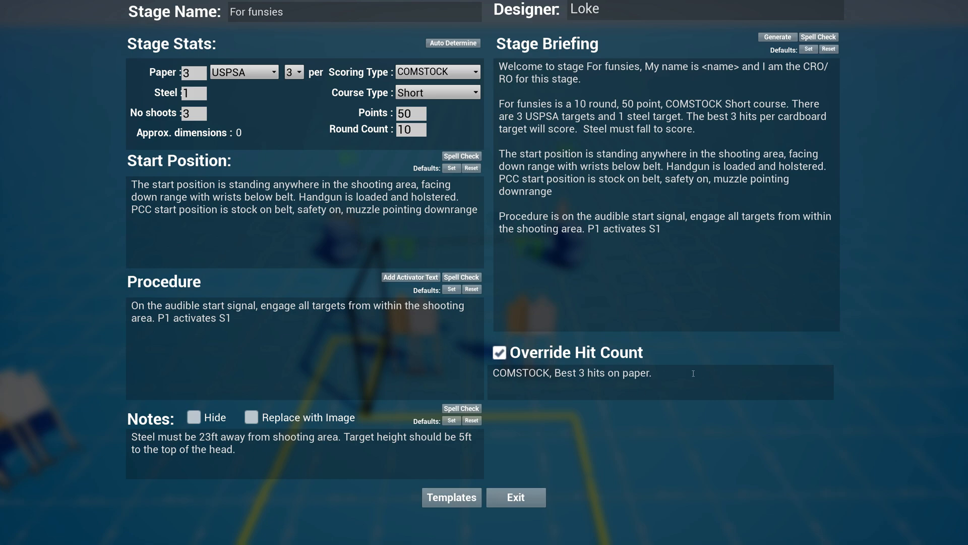
{"action": "left_click", "coordinate": [508, 354]}
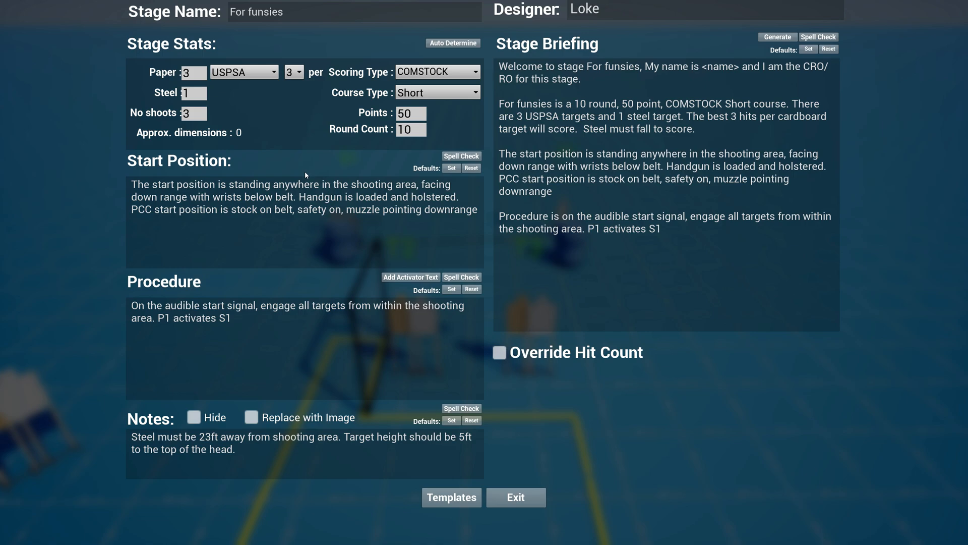
Switch the stage's match type to IDPA and look at the concealment choices in its optional section
{"action": "left_click", "coordinate": [260, 76]}
{"action": "left_click", "coordinate": [240, 136]}
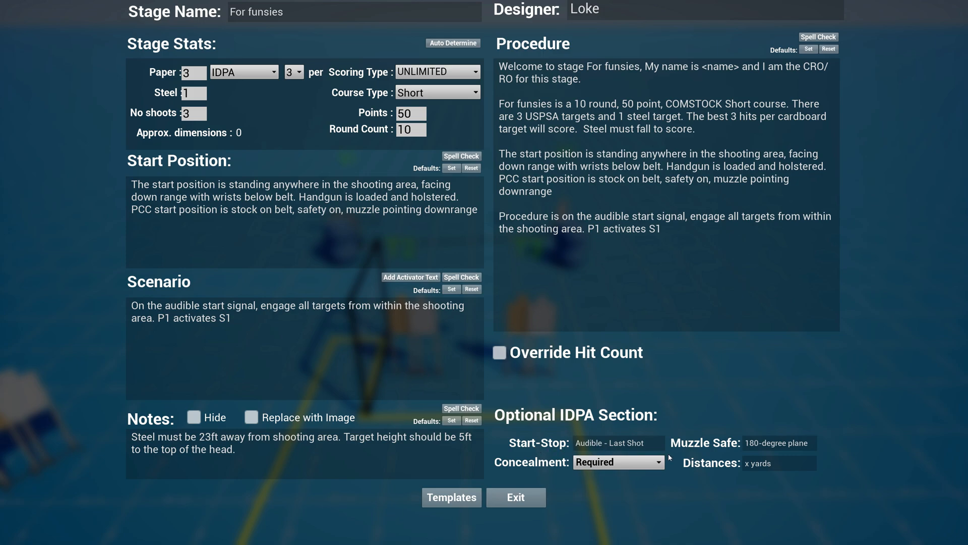
{"action": "left_click", "coordinate": [642, 463]}
{"action": "left_click", "coordinate": [698, 495]}
Set the match type to IPSC to view its optional section, and change it to ICORE
{"action": "left_click", "coordinate": [252, 76]}
{"action": "left_click", "coordinate": [236, 99]}
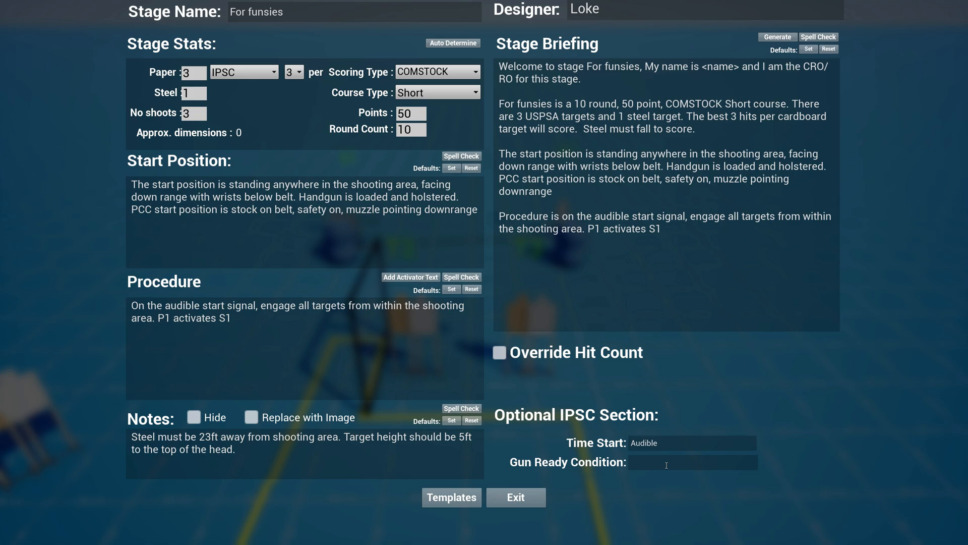
{"action": "left_click", "coordinate": [244, 72]}
{"action": "left_click", "coordinate": [237, 114]}
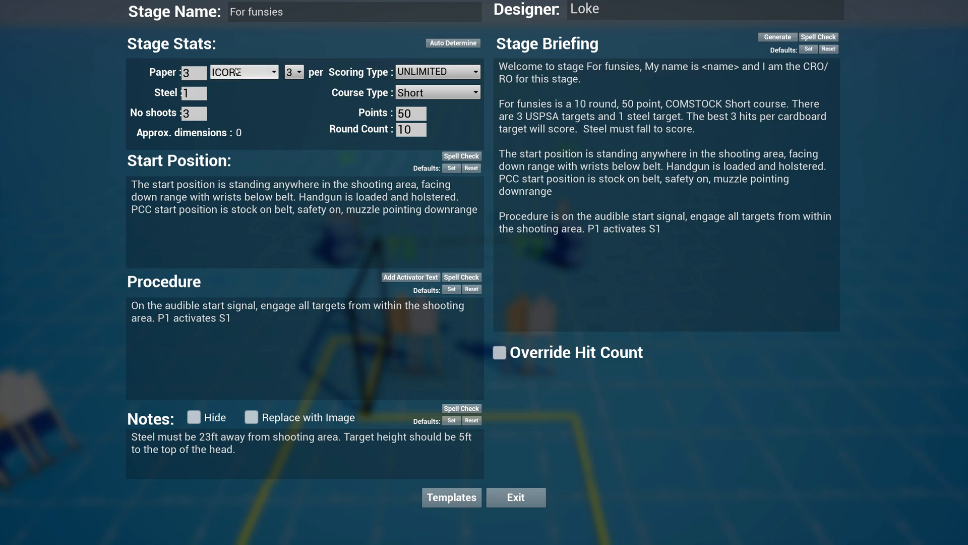
Set the match type to PCSL, look at its format choices, and return the match type to USPSA
{"action": "left_click", "coordinate": [242, 72]}
{"action": "left_click", "coordinate": [232, 123]}
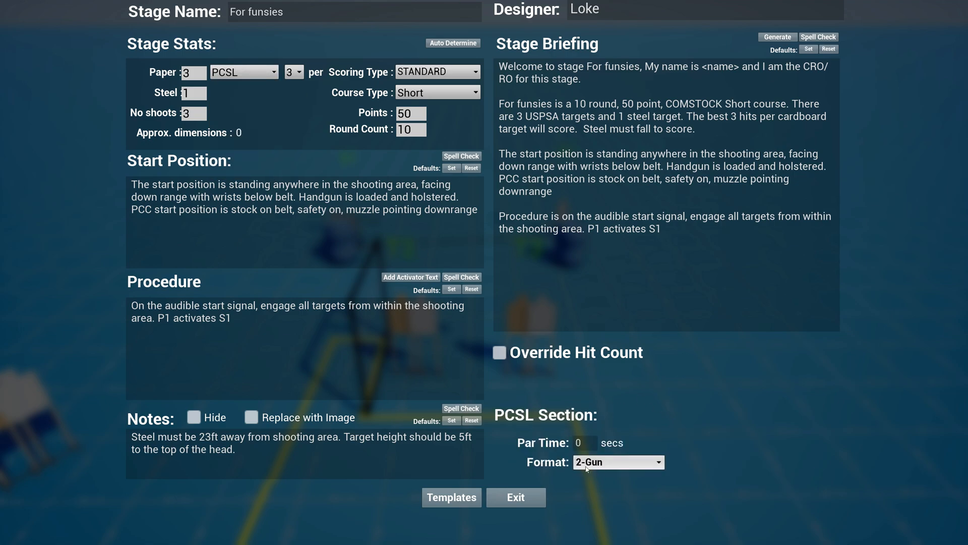
{"action": "left_click", "coordinate": [611, 470]}
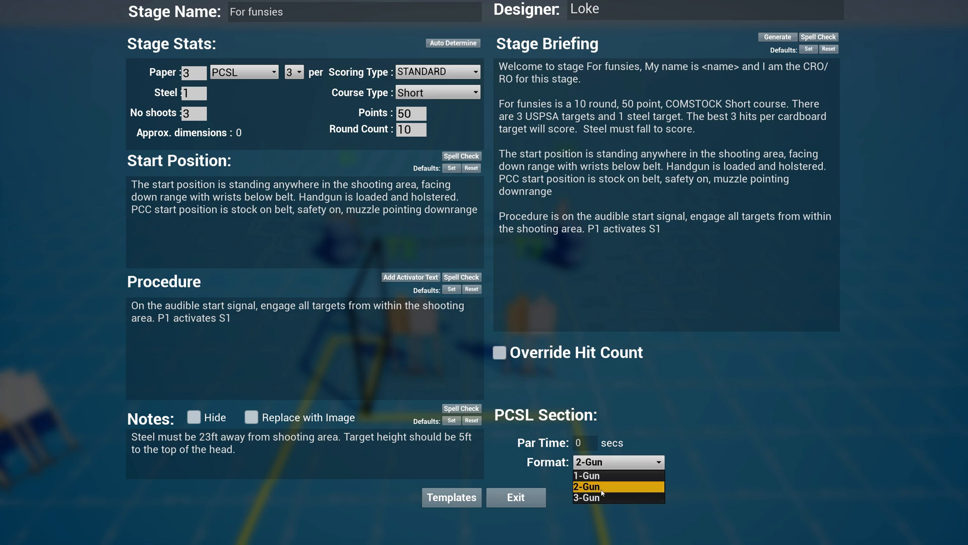
{"action": "left_click", "coordinate": [696, 434]}
{"action": "left_click", "coordinate": [236, 76]}
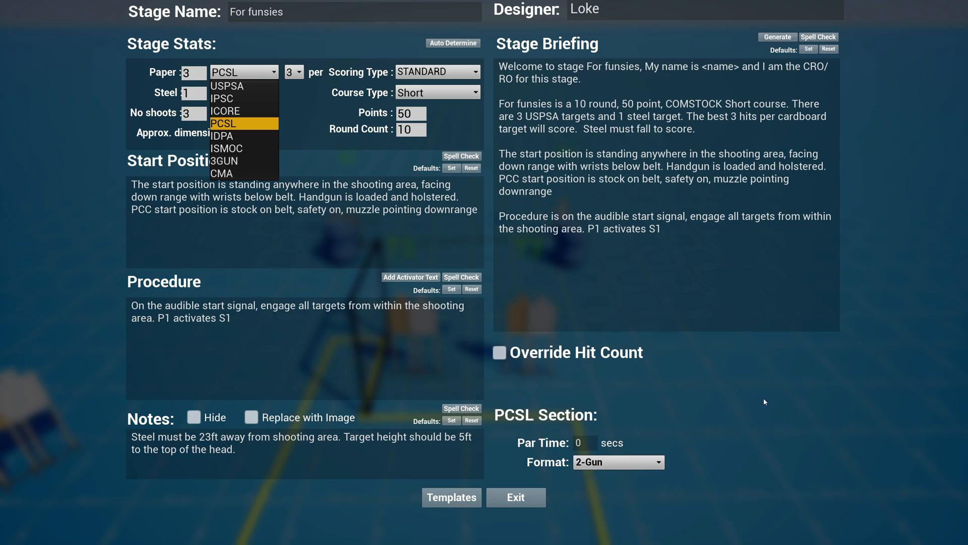
{"action": "left_click", "coordinate": [247, 86]}
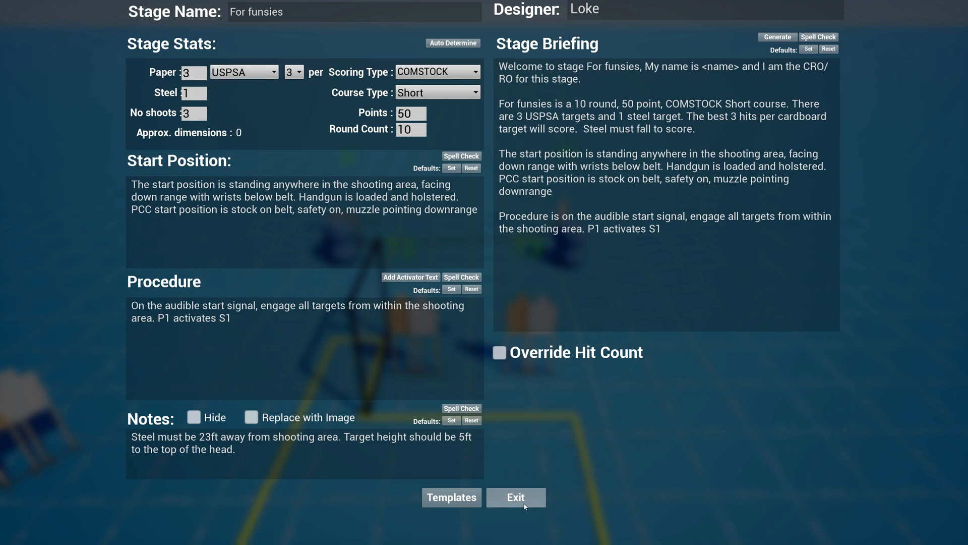
Open the template preview and compare the IPSC, Generic, IDPA and ISMOC layouts, ending on the USPSA template
{"action": "left_click", "coordinate": [455, 498]}
{"action": "left_click", "coordinate": [63, 53]}
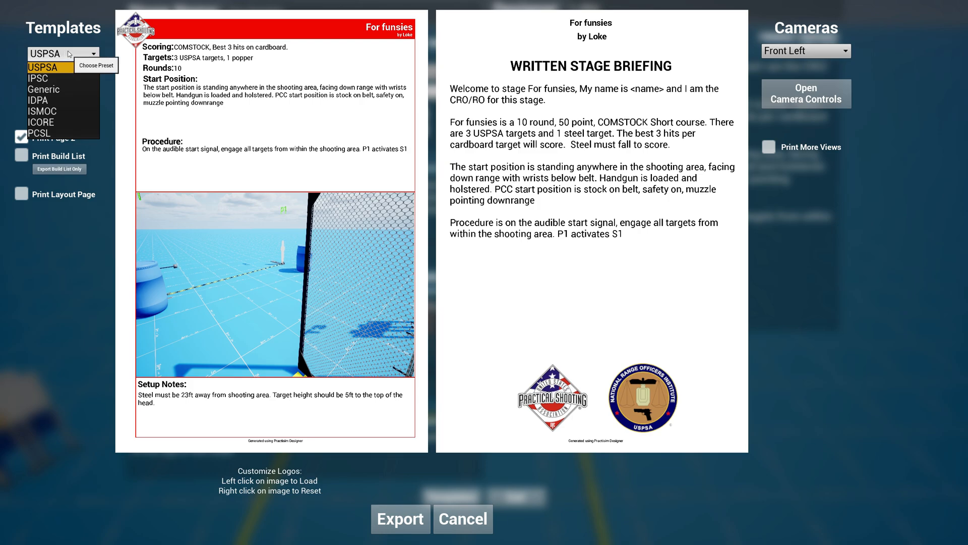
{"action": "left_click", "coordinate": [44, 80]}
{"action": "left_click", "coordinate": [41, 48]}
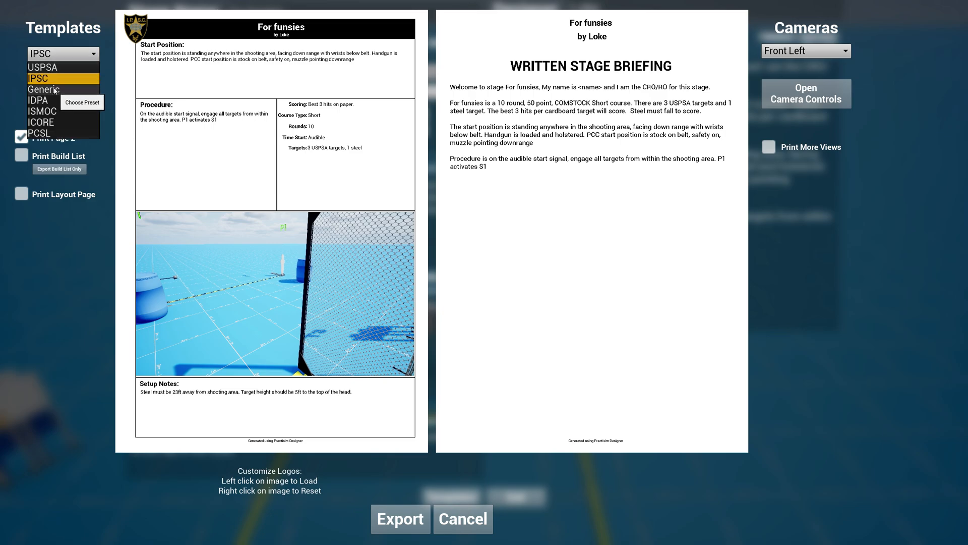
{"action": "left_click", "coordinate": [55, 90]}
{"action": "left_click", "coordinate": [53, 58]}
{"action": "left_click", "coordinate": [43, 101]}
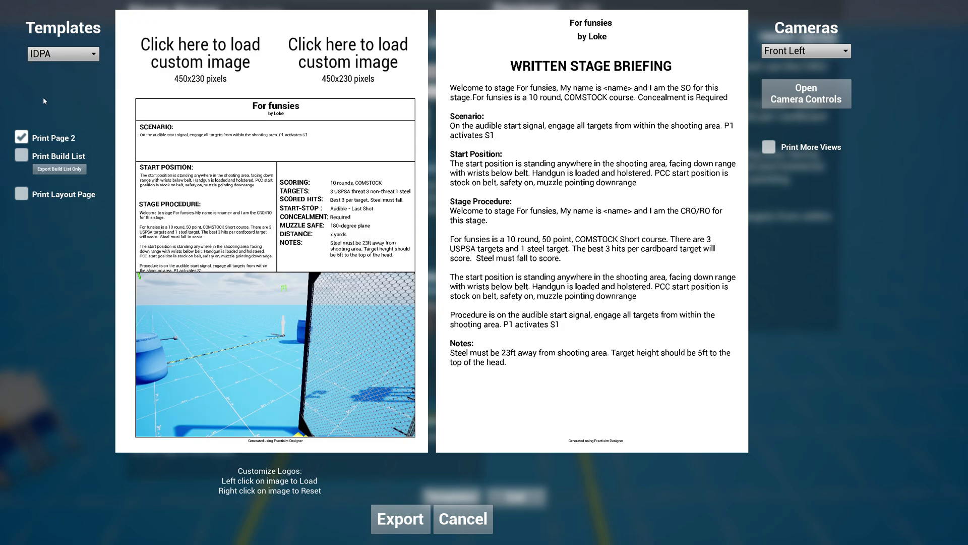
{"action": "left_click", "coordinate": [63, 53]}
{"action": "left_click", "coordinate": [44, 110]}
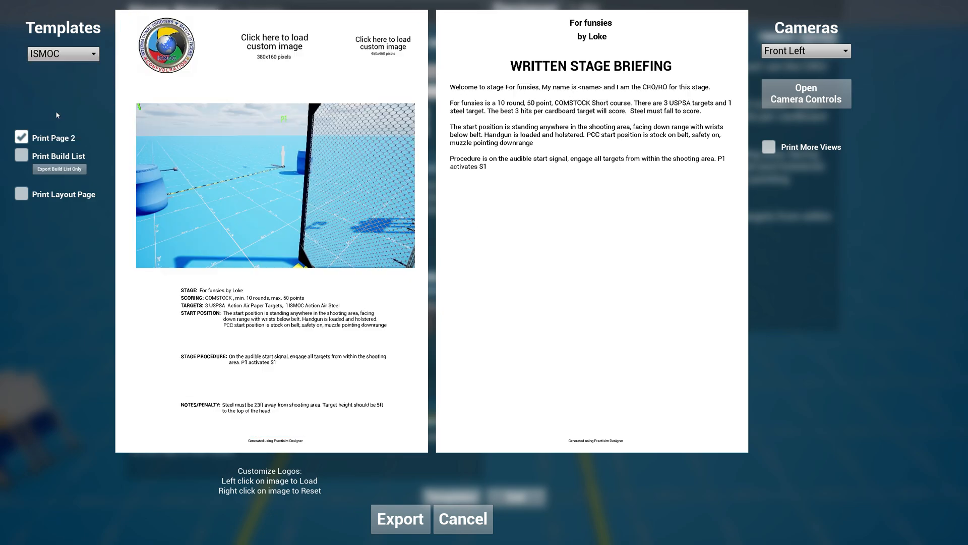
{"action": "left_click", "coordinate": [69, 58]}
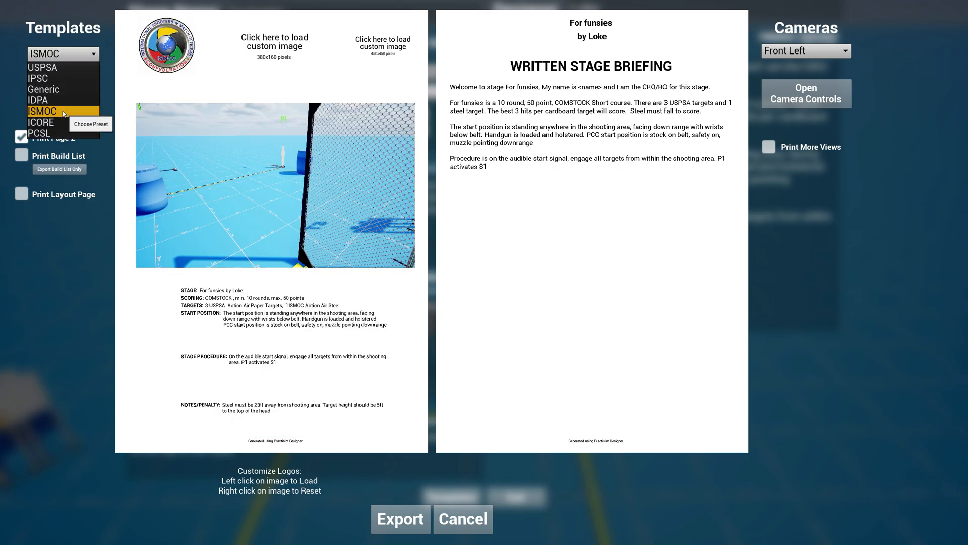
{"action": "left_click", "coordinate": [51, 68]}
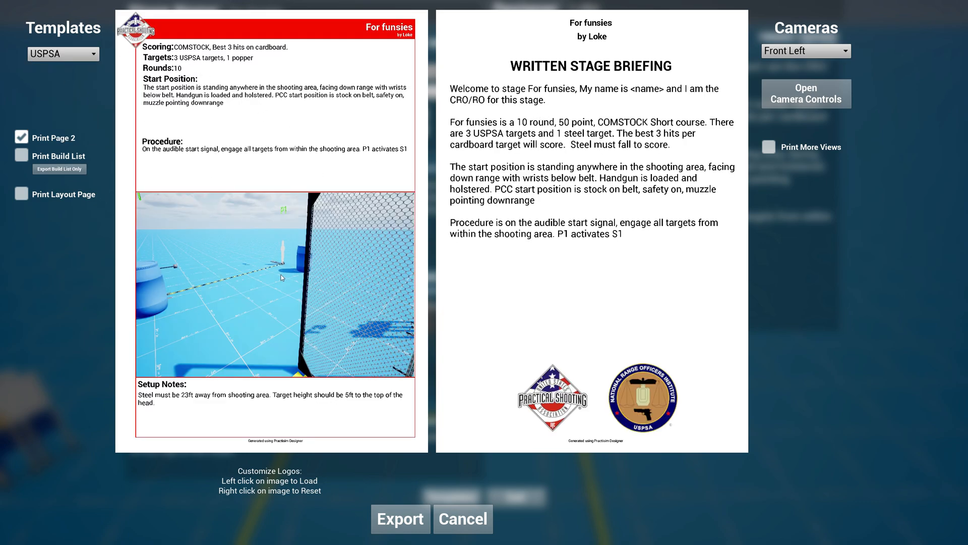